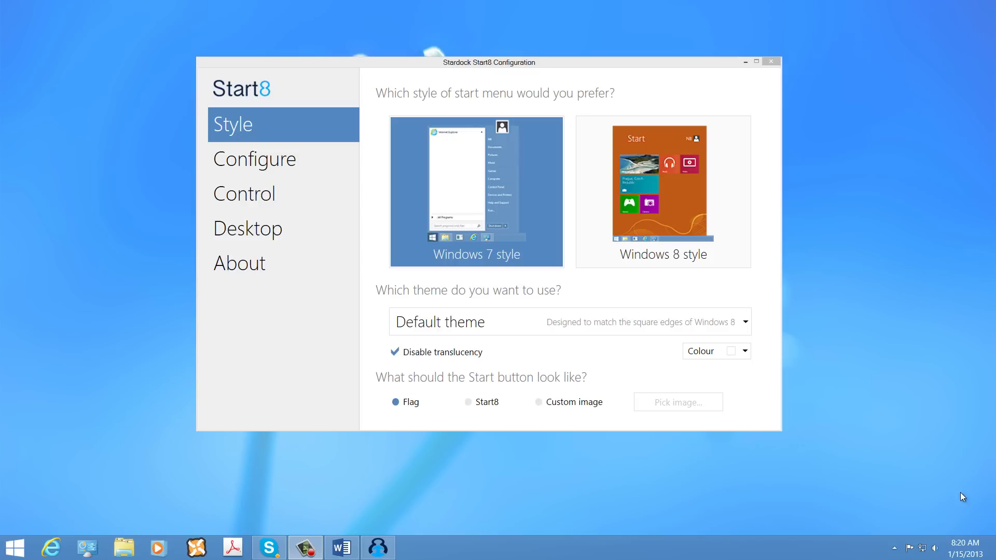
left_click(13, 551)
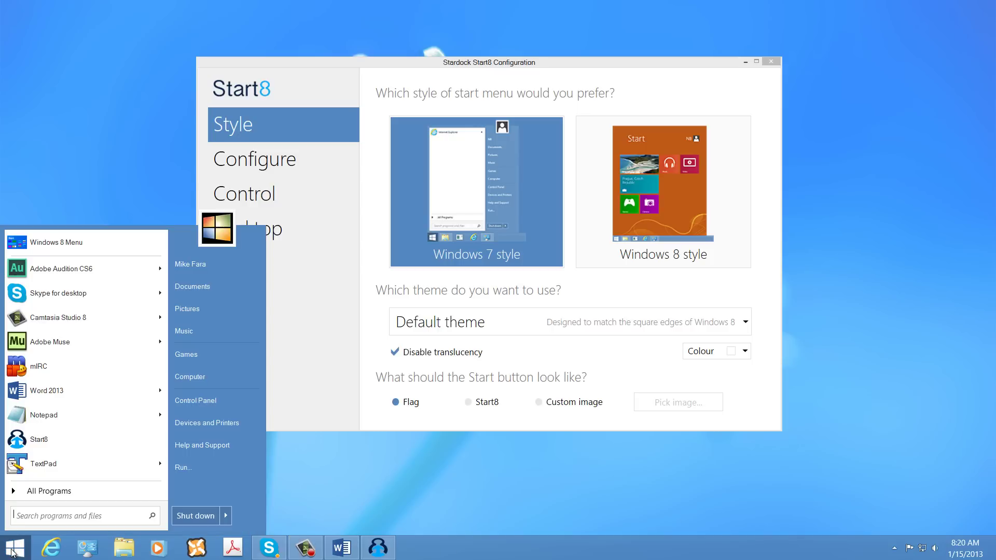
left_click(13, 551)
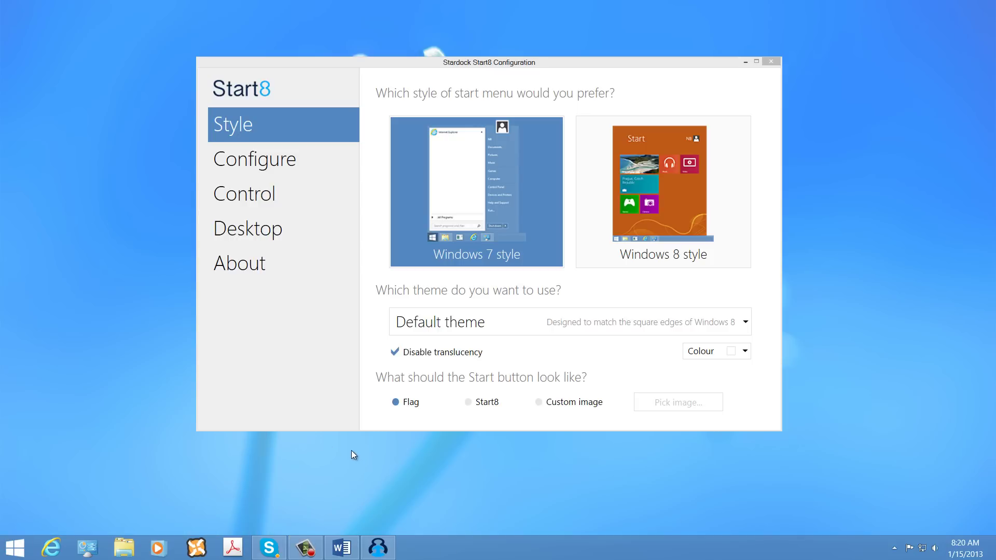
left_click(252, 263)
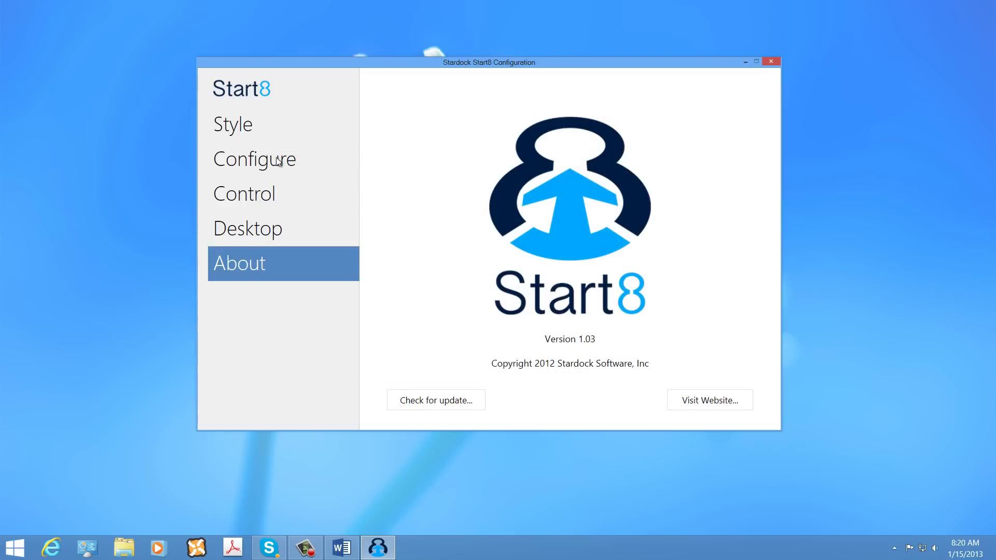
left_click(273, 125)
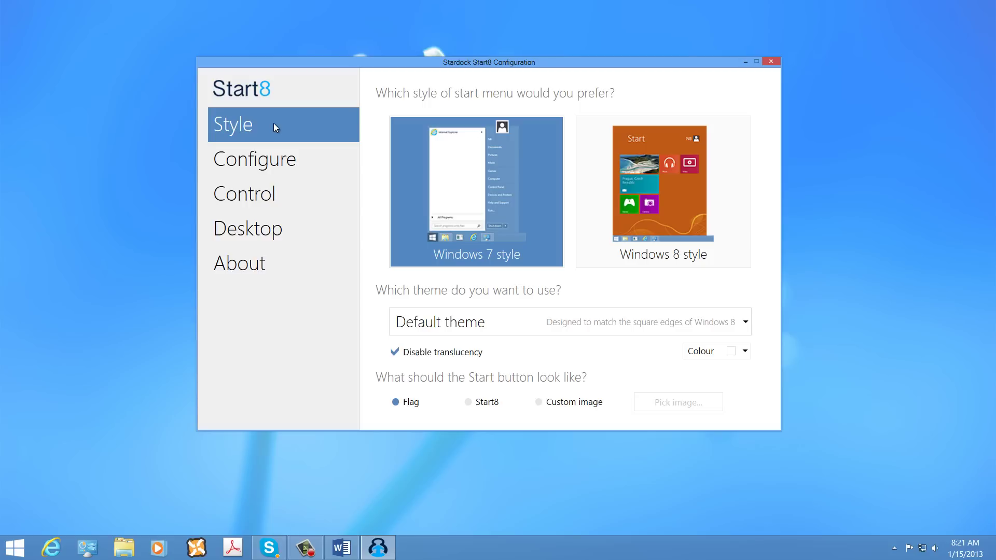
left_click(268, 263)
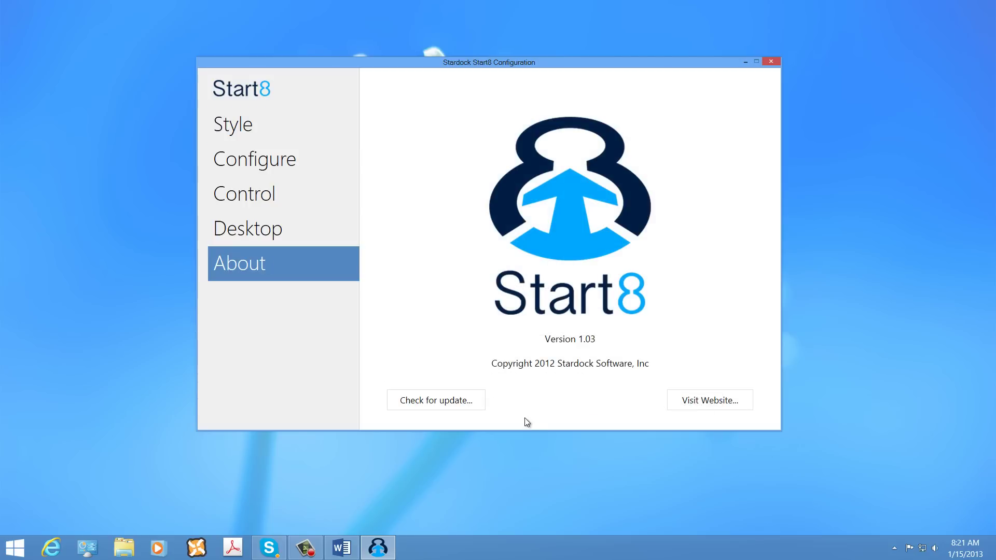
left_click(254, 126)
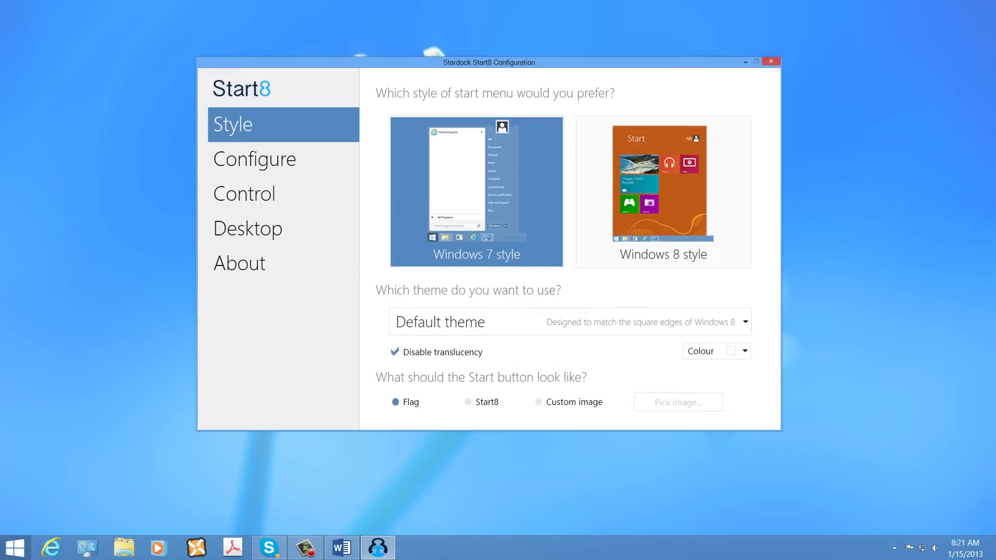
- Preview the Windows 7-style start menu and scroll through its All Programs list
left_click(22, 551)
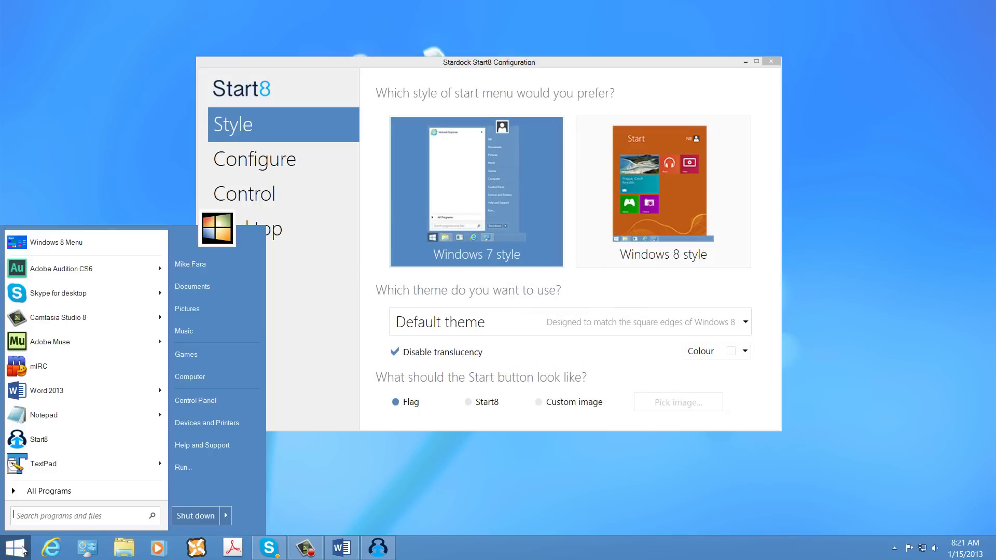
left_click(76, 488)
scroll(101, 435, "down", 20)
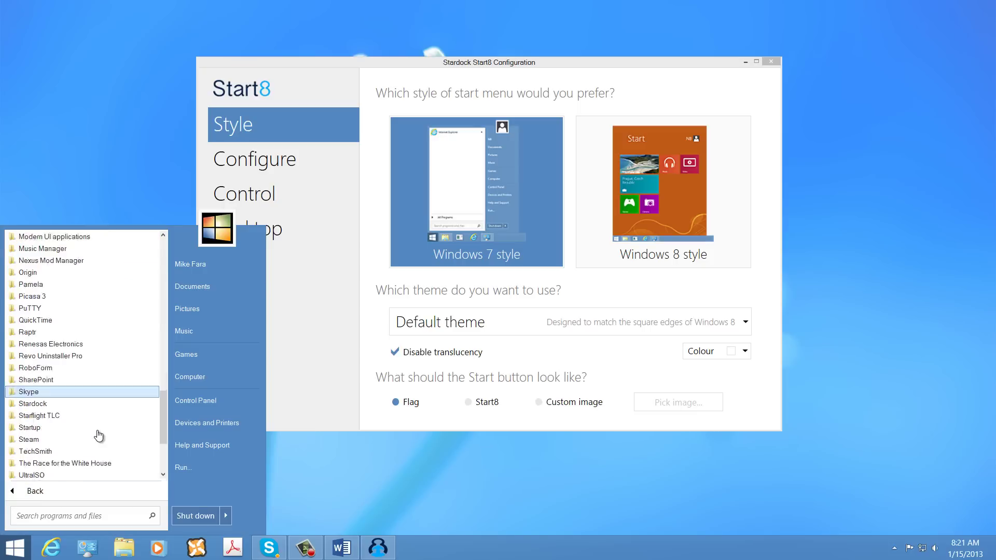
scroll(102, 460, "up", 20)
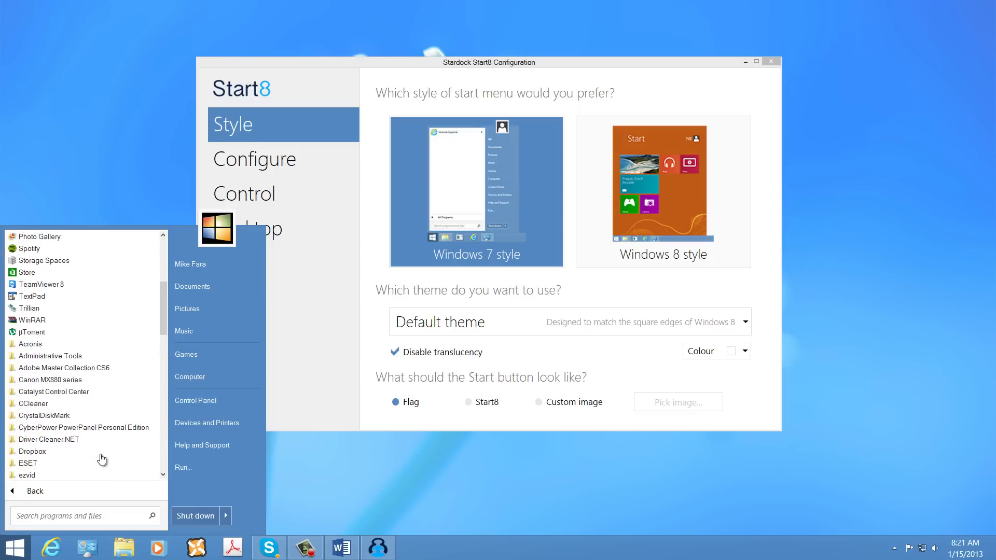
scroll(100, 441, "down", 5)
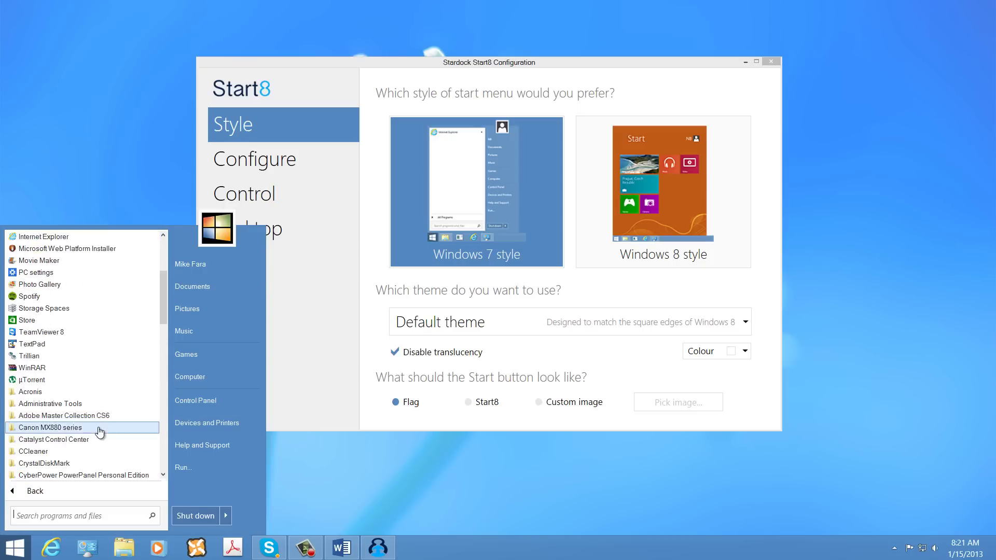
scroll(100, 444, "up", 5)
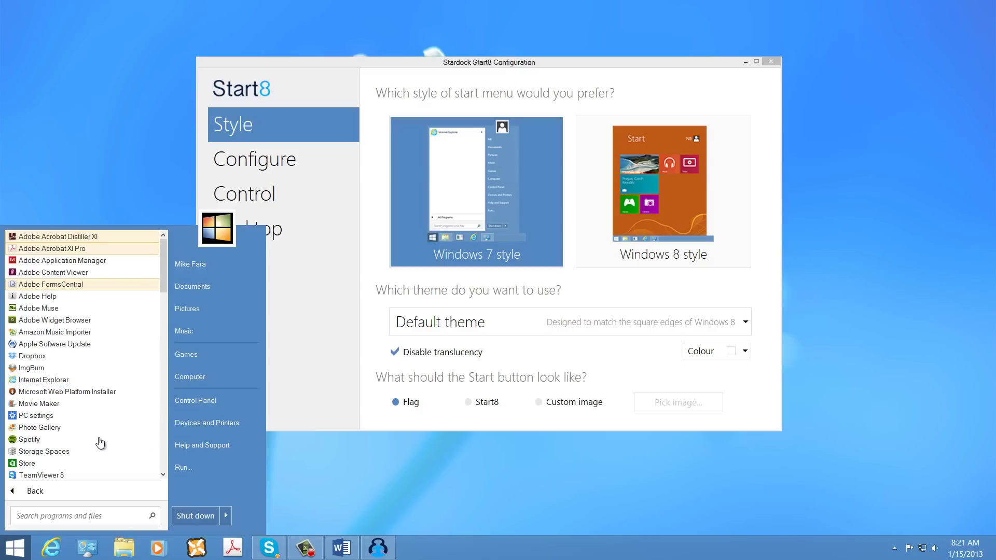
left_click(372, 480)
- Reopen All Programs and expand the Modern UI applications folder showing Alarm Clock, Bing and Calendar
key("super")
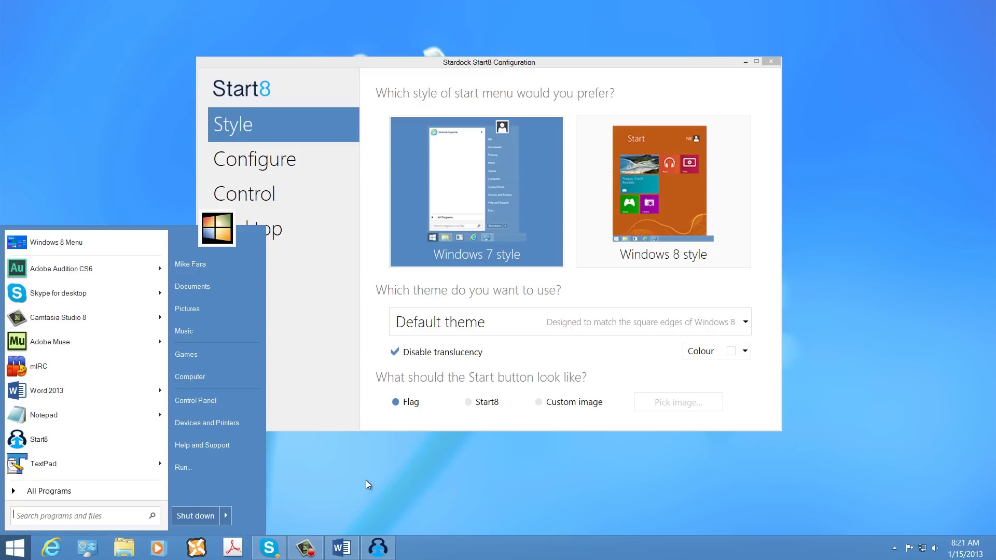
left_click(120, 495)
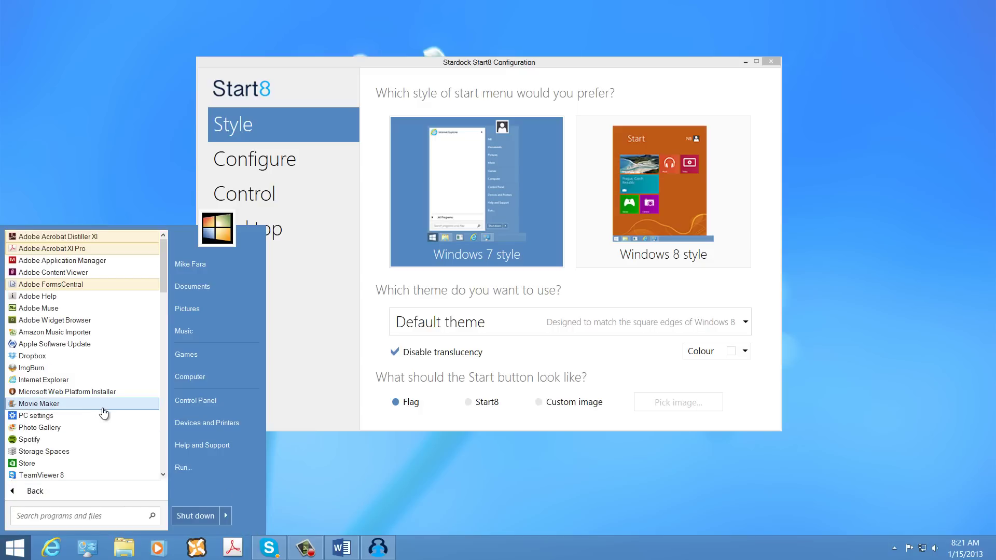
scroll(103, 415, "down", 15)
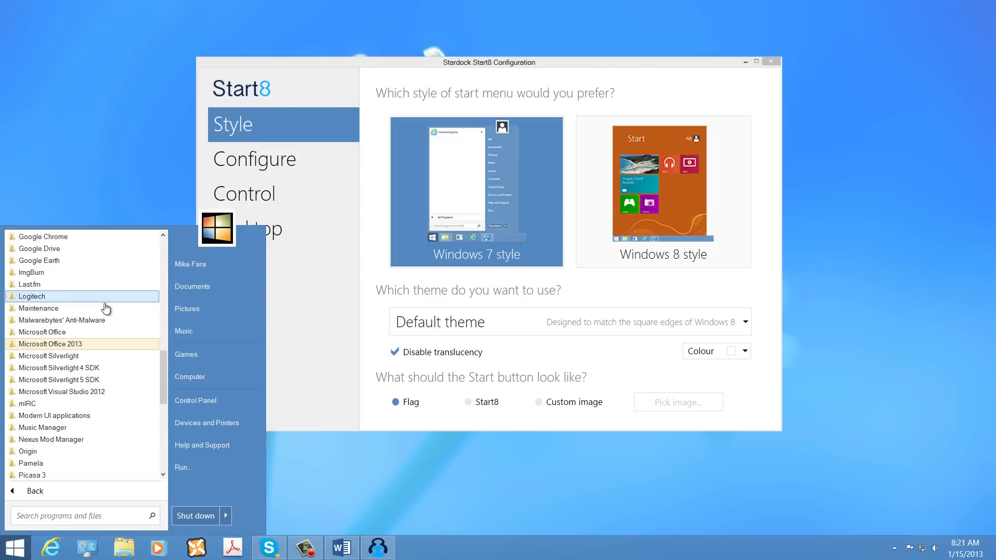
scroll(104, 321, "down", 1)
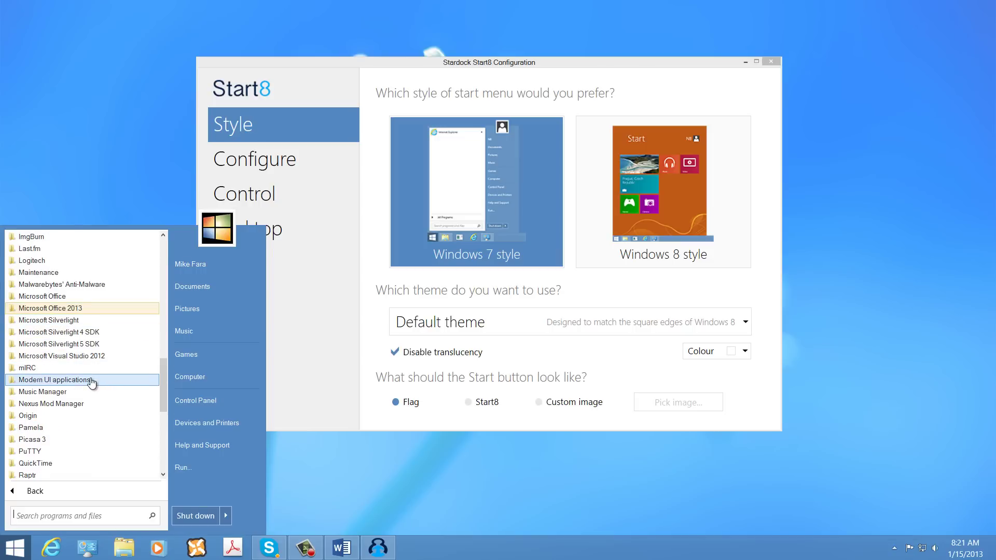
left_click(93, 381)
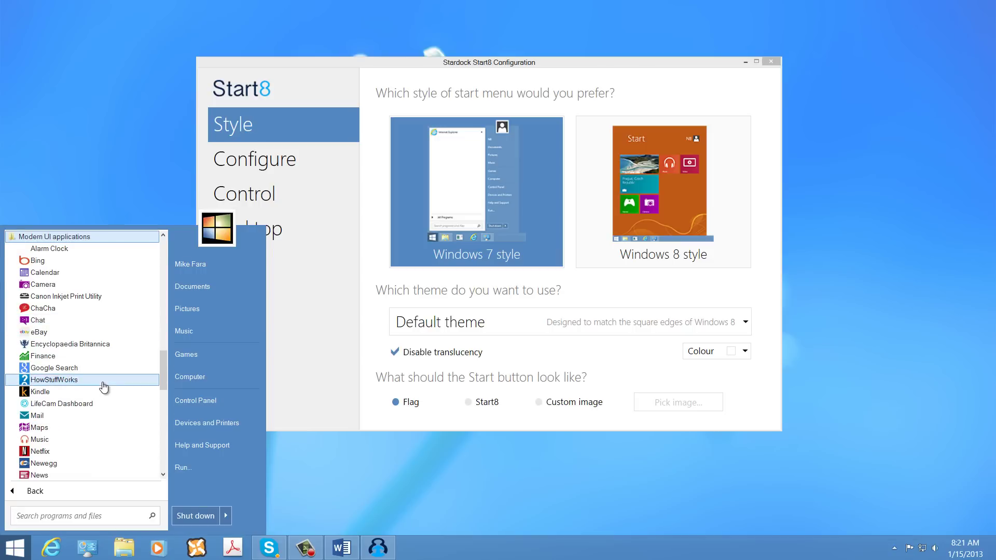
scroll(107, 394, "down", 4)
scroll(107, 422, "down", 2)
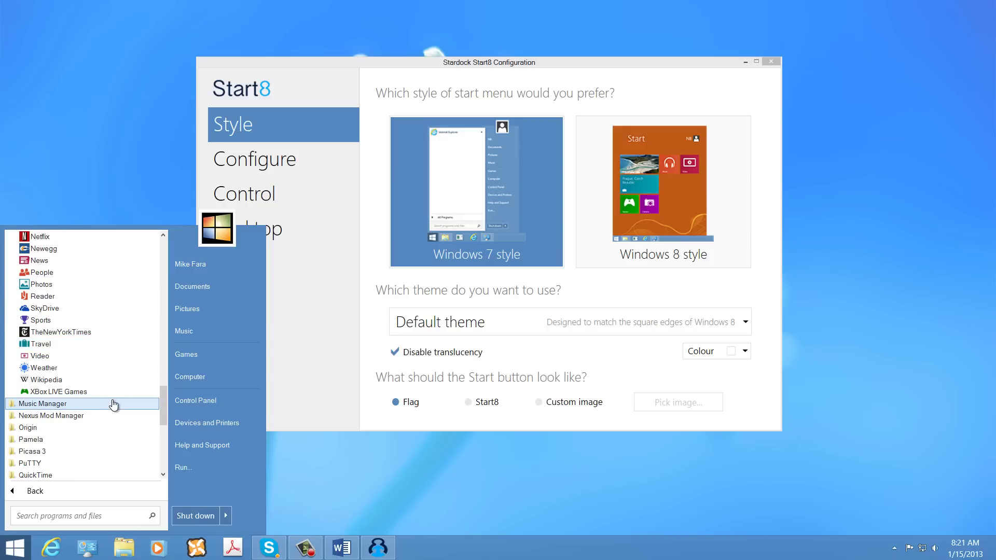
scroll(115, 402, "up", 4)
scroll(116, 399, "up", 3)
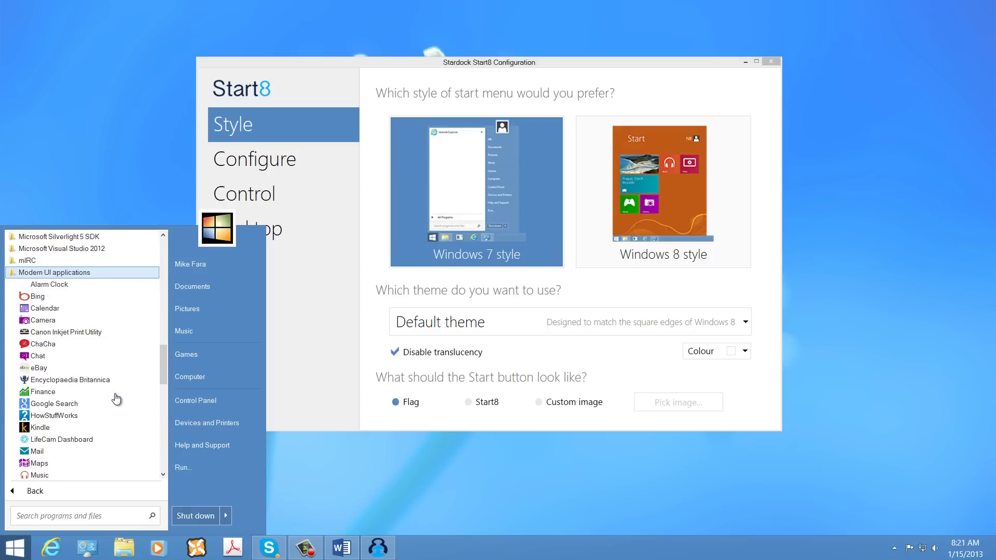
- Collapse the folder, close the menu and preview the start menu in Rounded theme
left_click(95, 273)
left_click(410, 483)
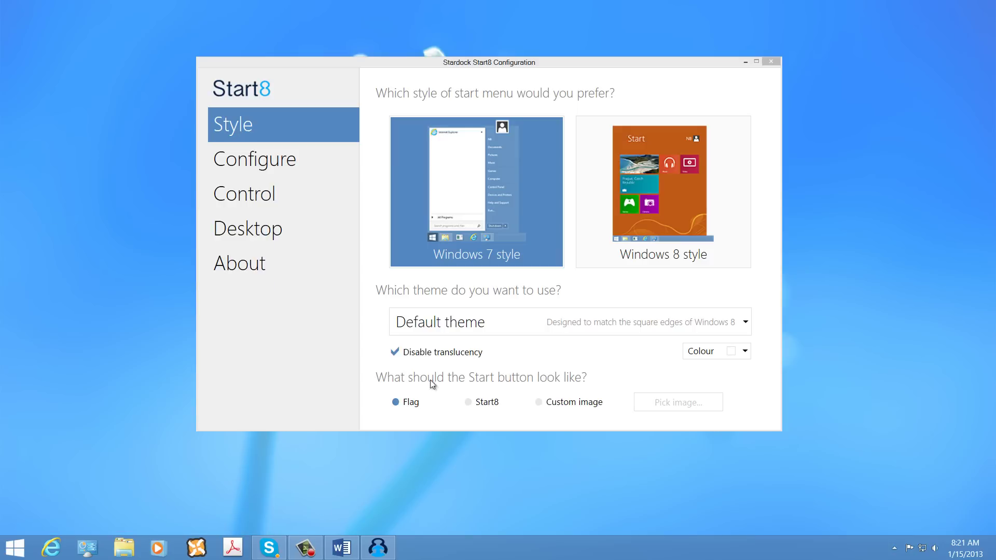
left_click(658, 330)
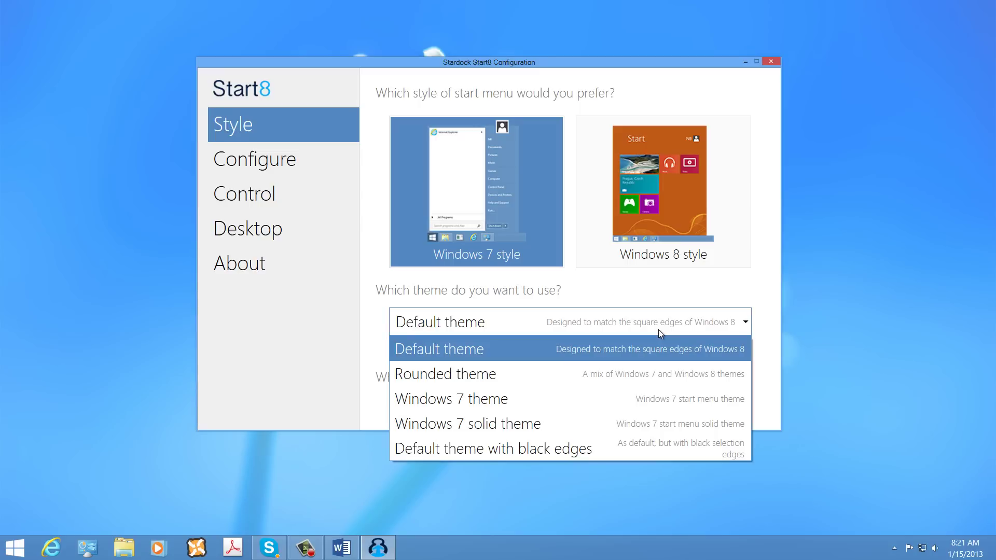
left_click(612, 378)
left_click(5, 551)
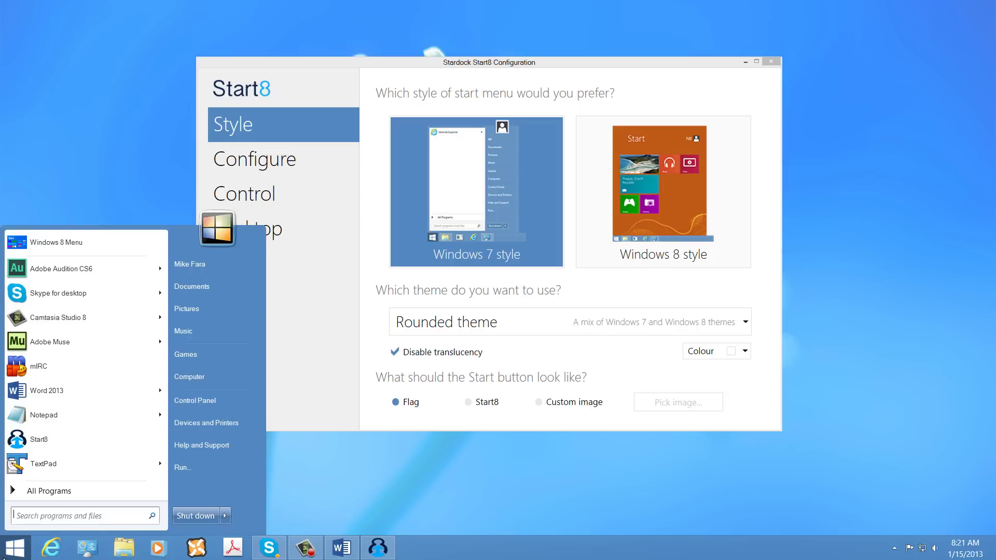
left_click(4, 551)
- Preview the Windows 7 theme, test it with translucency enabled, then re-disable translucency
left_click(496, 326)
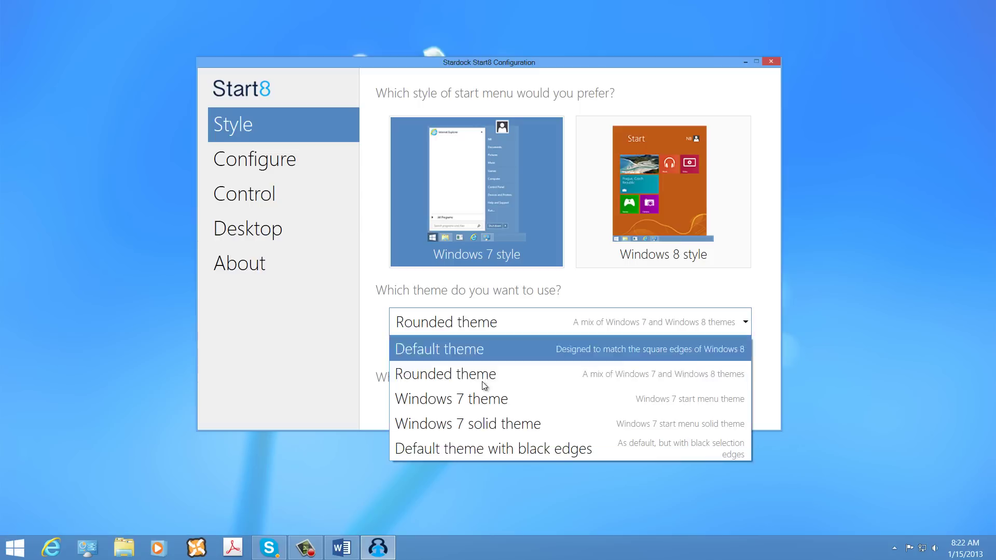
left_click(477, 401)
left_click(3, 550)
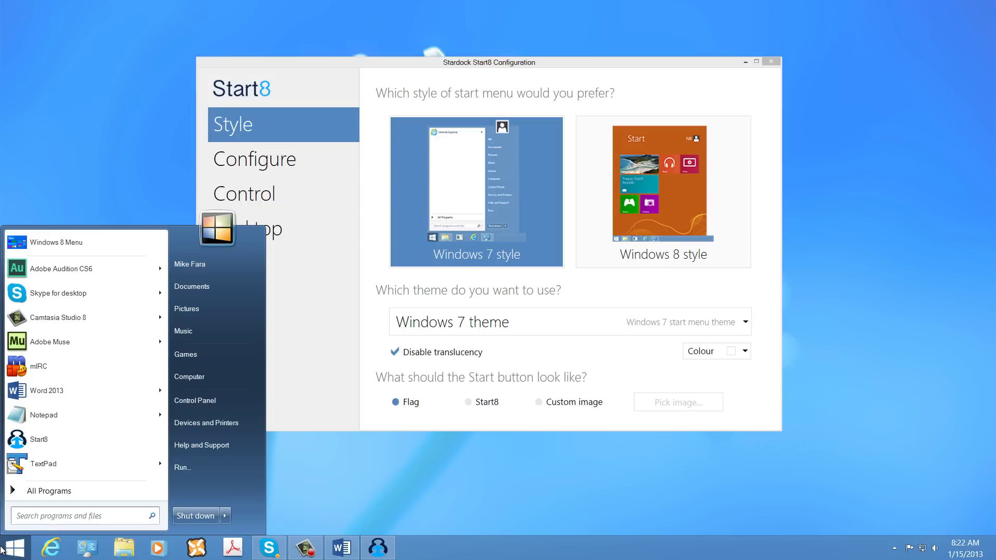
left_click(3, 550)
left_click(445, 338)
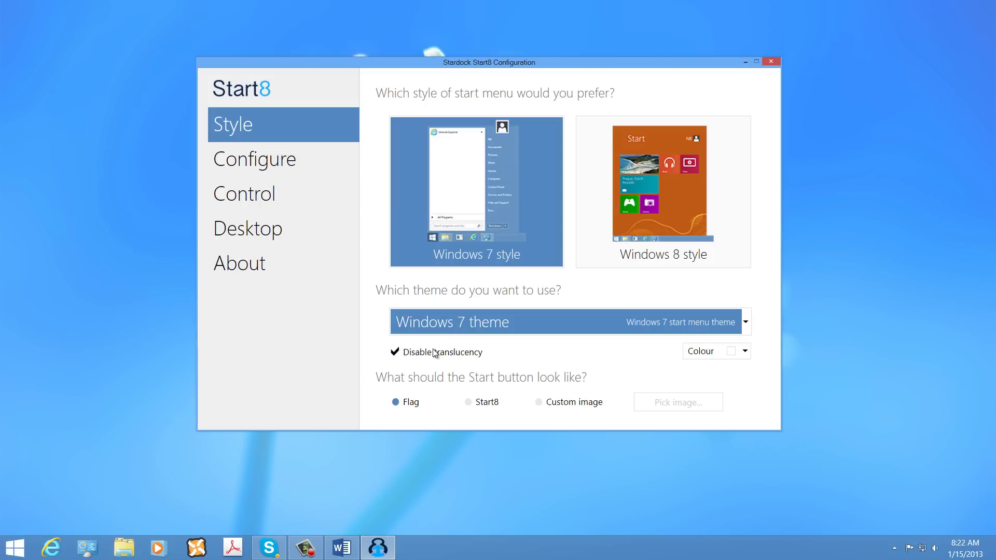
left_click(433, 354)
left_click(15, 552)
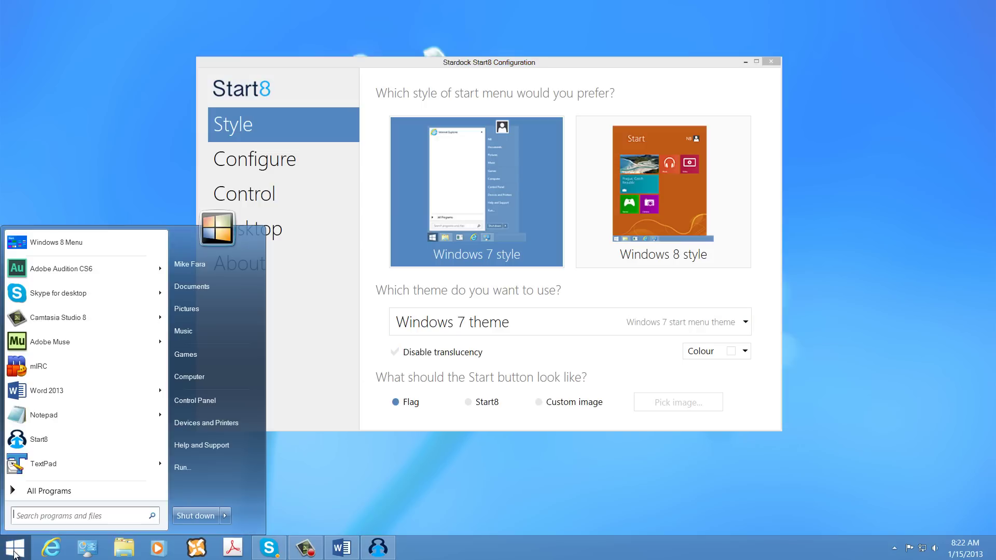
left_click(15, 553)
left_click(395, 352)
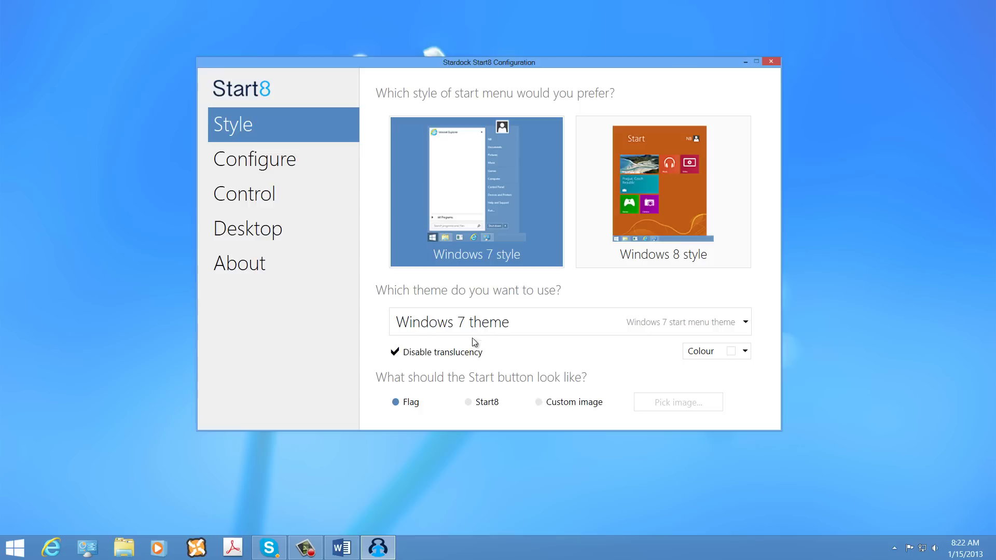
- Preview the start menu in the Windows 7 solid theme
left_click(480, 326)
left_click(465, 423)
left_click(3, 557)
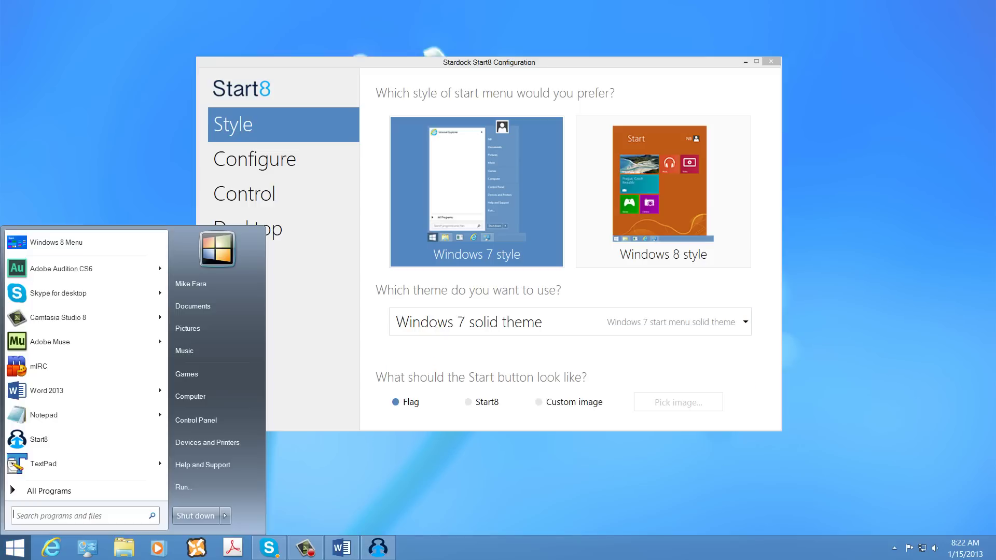
left_click(500, 363)
- Apply 'Default theme with black edges' and preview it with translucency off and on
left_click(546, 322)
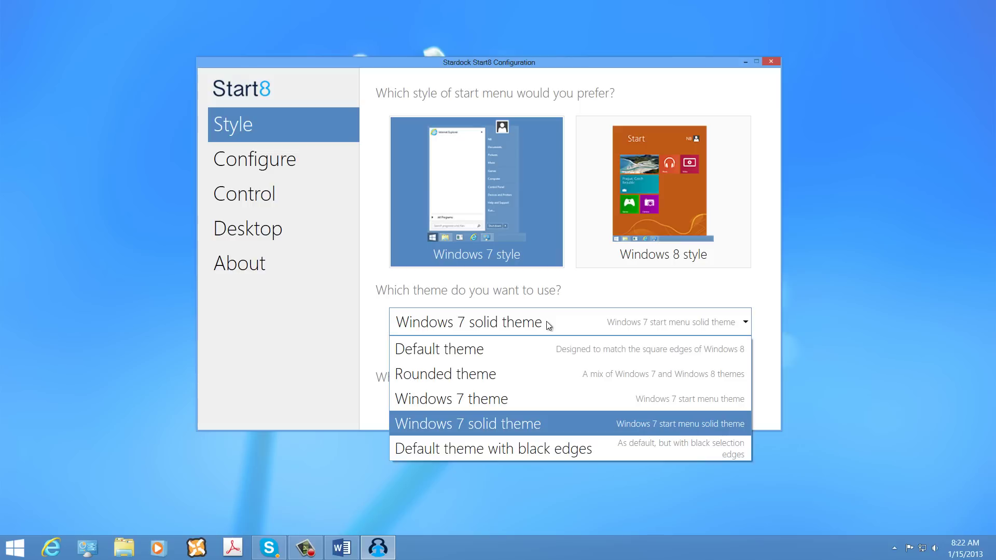
left_click(497, 452)
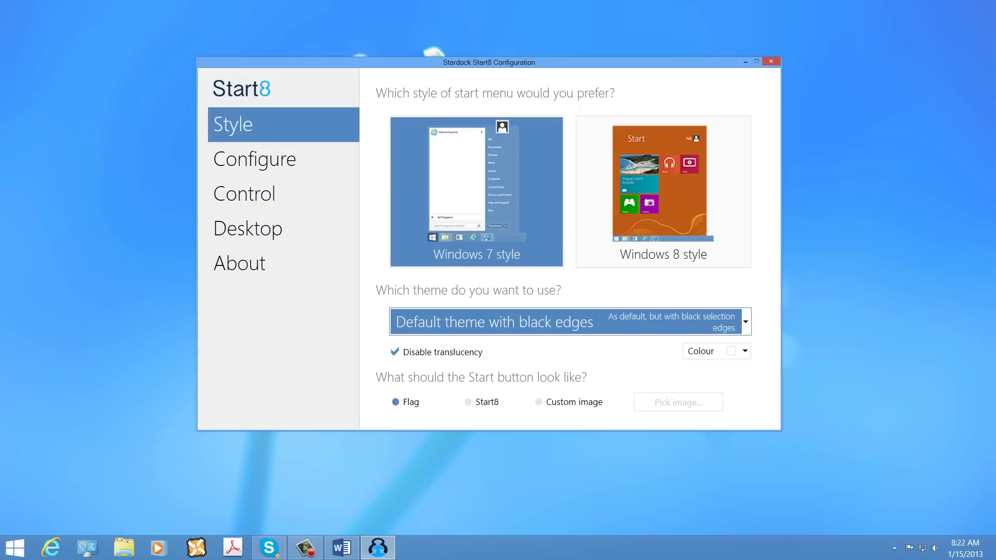
left_click(2, 557)
left_click(2, 557)
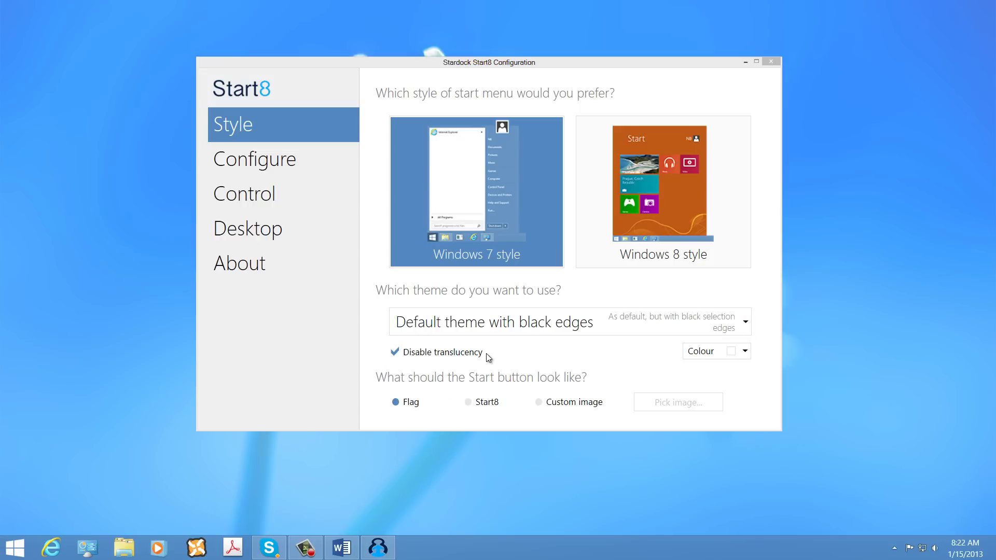
left_click(488, 352)
left_click(3, 548)
left_click(3, 548)
- Re-tick Disable translucency, switch the Start button to the Start8 image, and preview it magnified
left_click(449, 355)
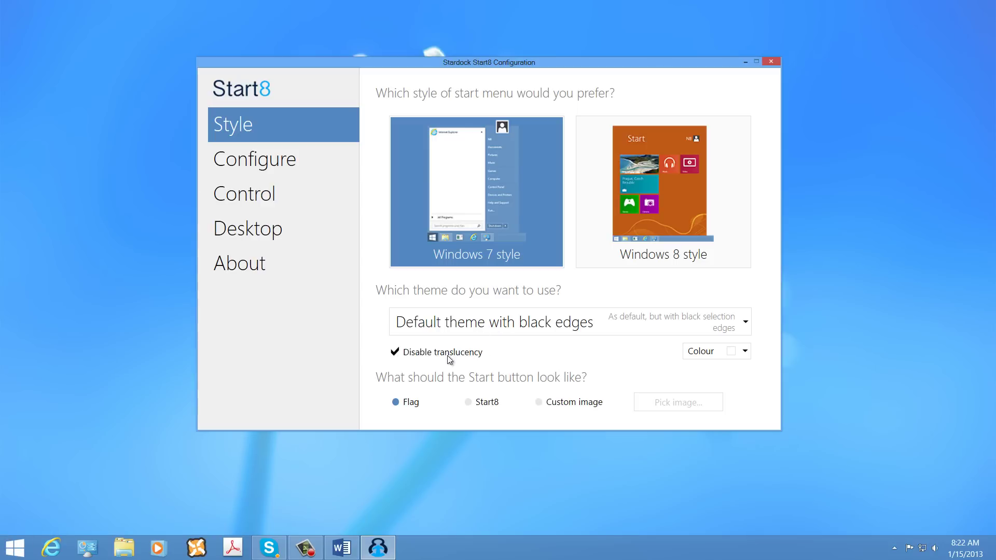
left_click(480, 403)
left_click(16, 547)
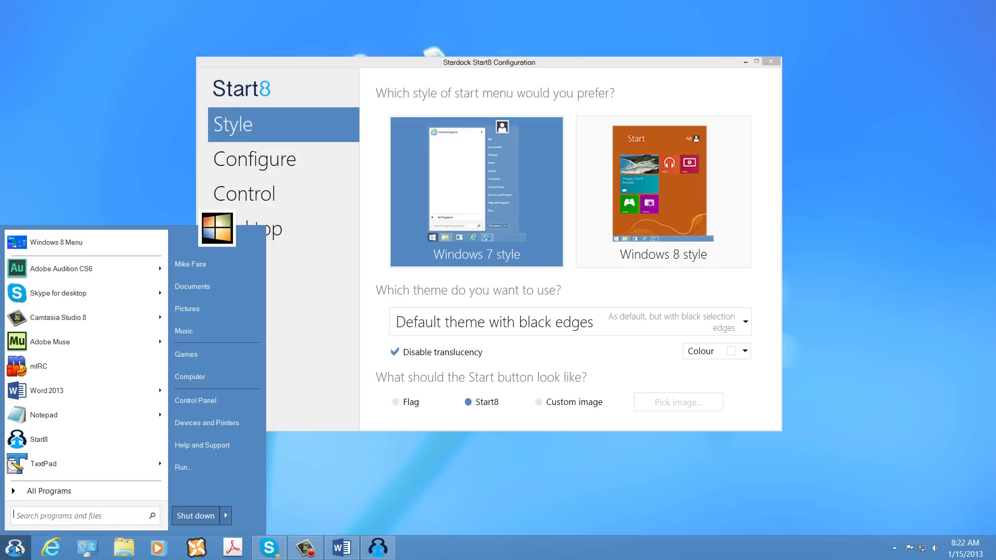
left_click(16, 548)
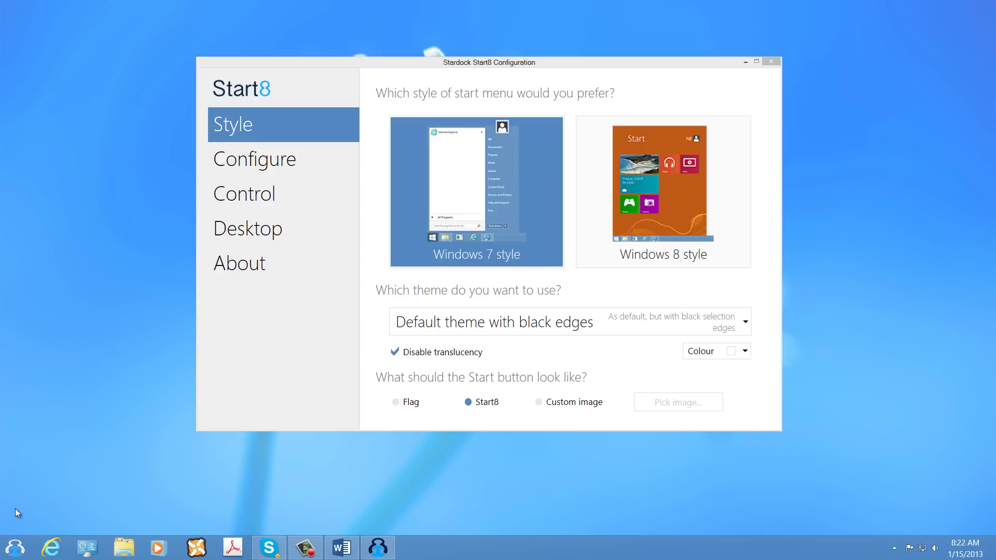
key("super+plus")
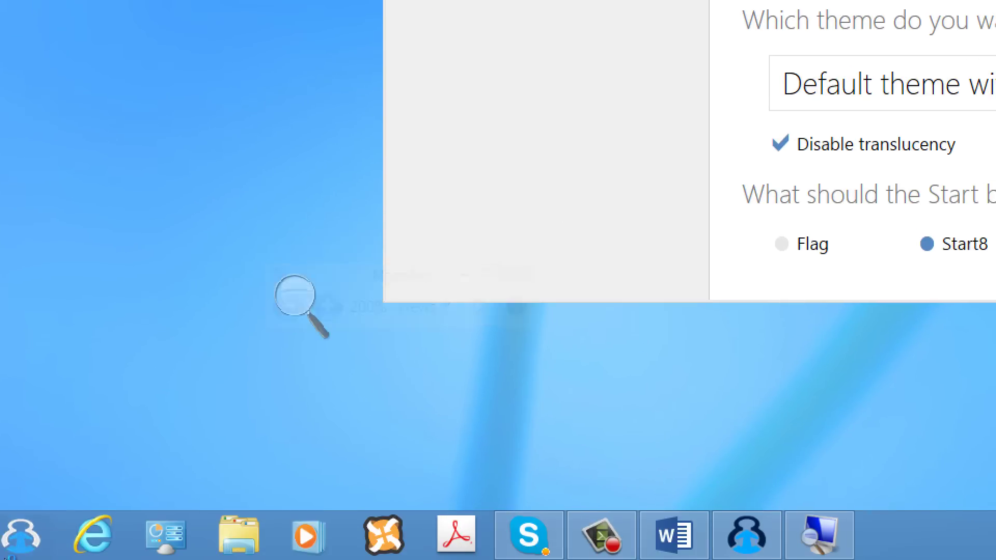
left_click(20, 534)
left_click(20, 534)
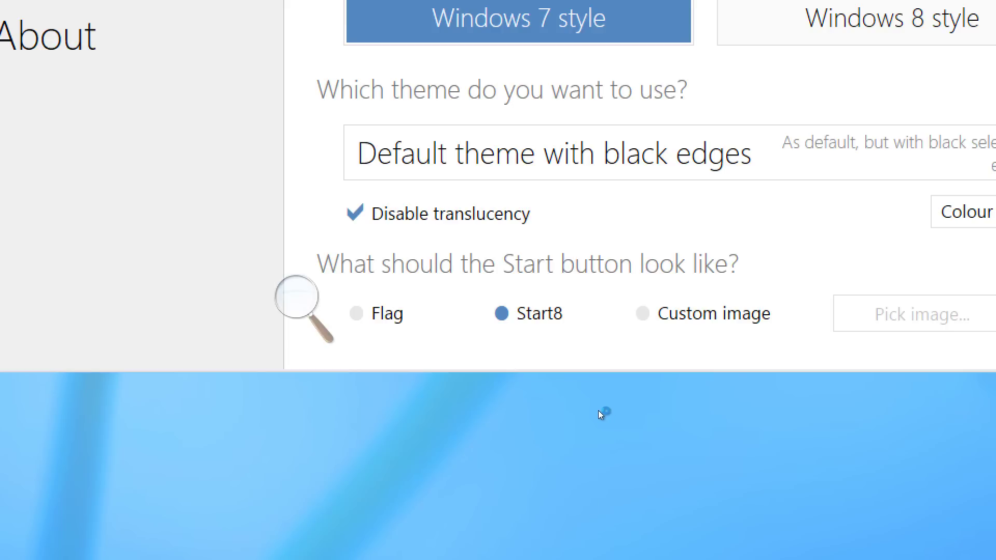
- Choose Custom image for the Start button and browse the StartButtons folder
left_click(642, 313)
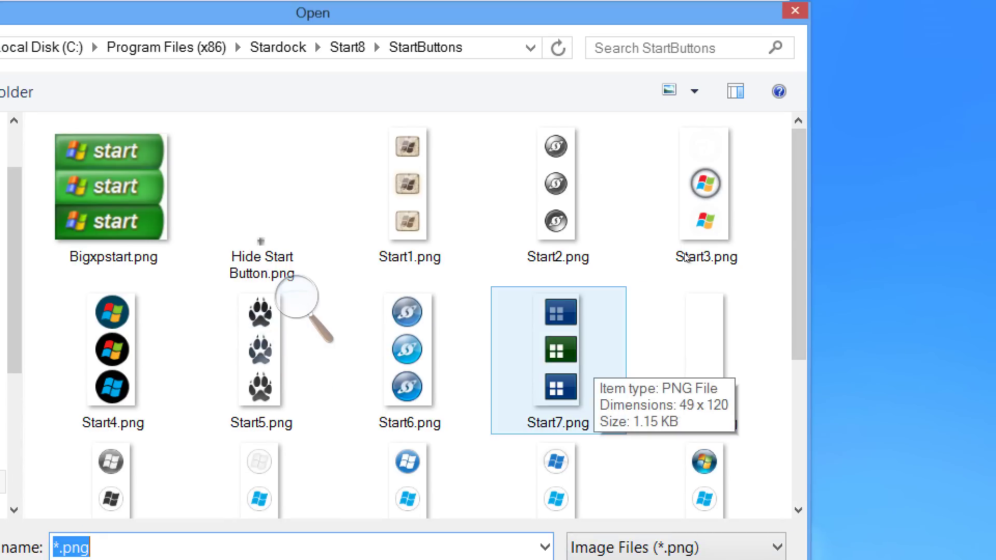
scroll(784, 208, "down", 5)
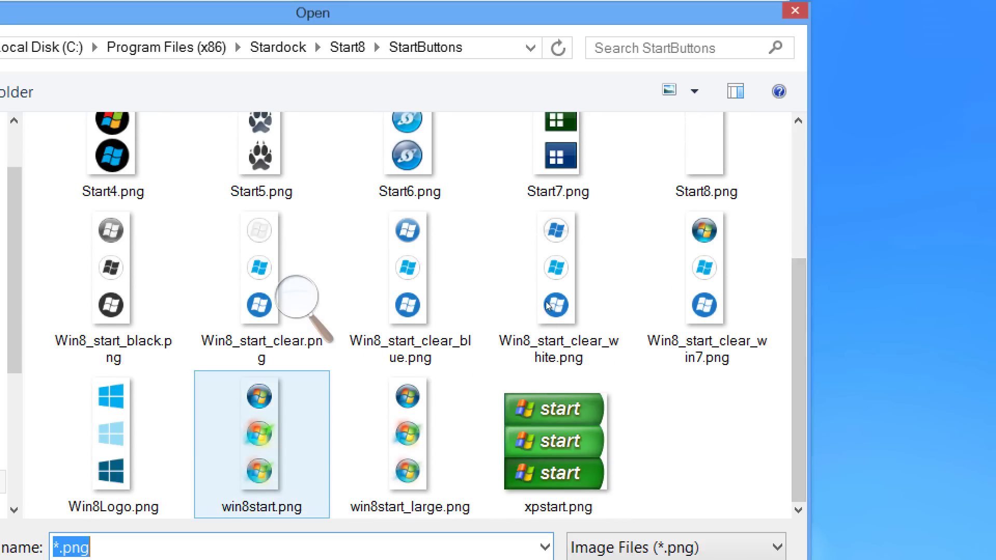
- Load win8start_large.png as the Start orb and test its menu and right-click options
left_click(409, 441)
key("Return")
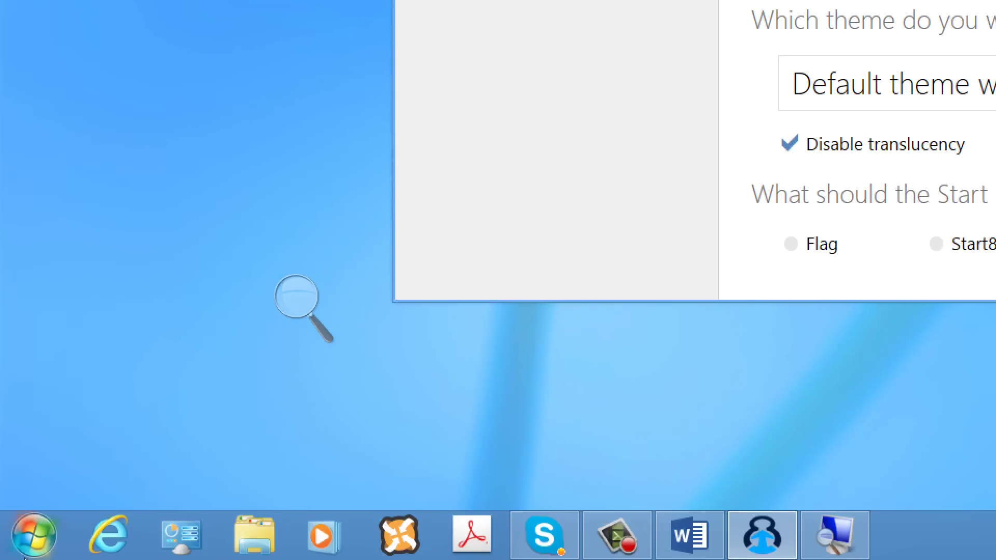
left_click(18, 523)
left_click(13, 555)
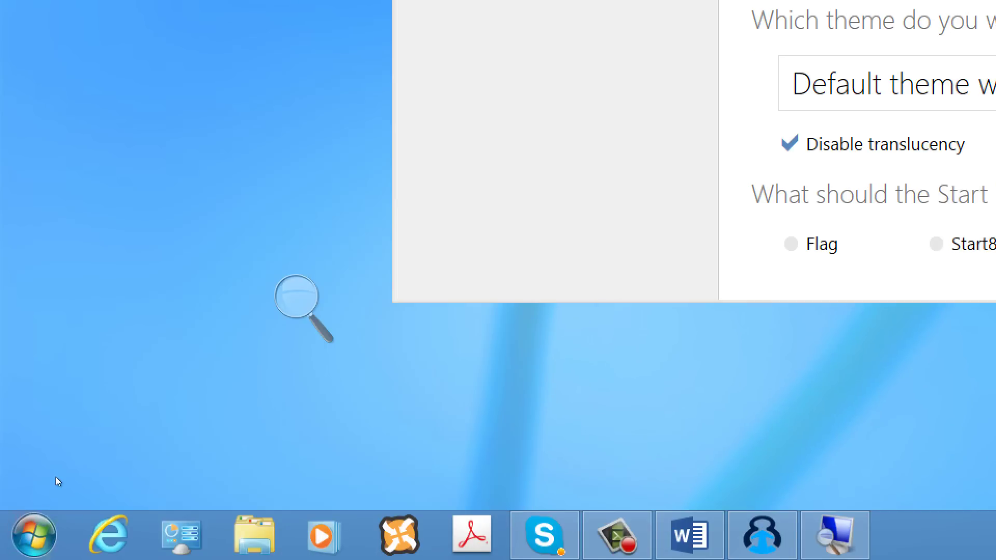
right_click(18, 547)
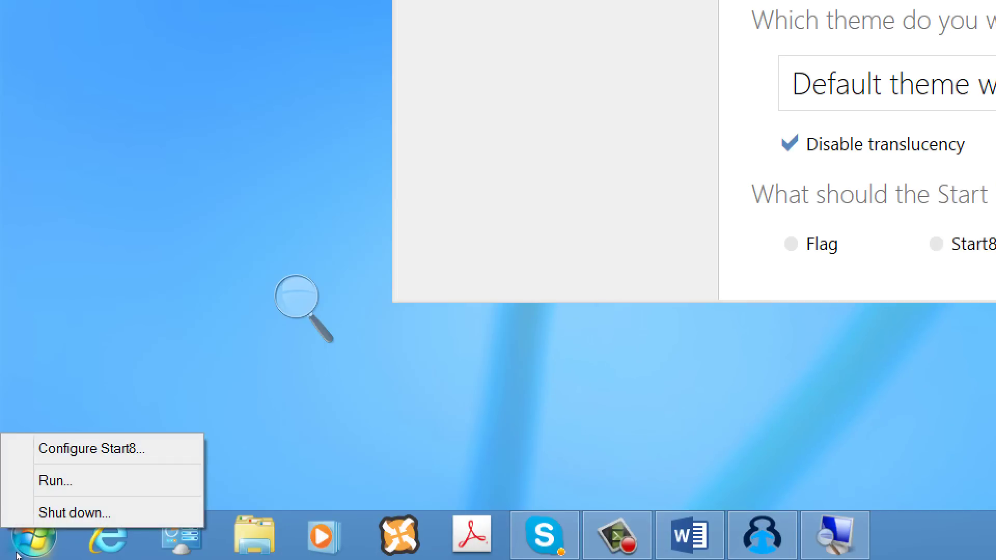
left_click(18, 552)
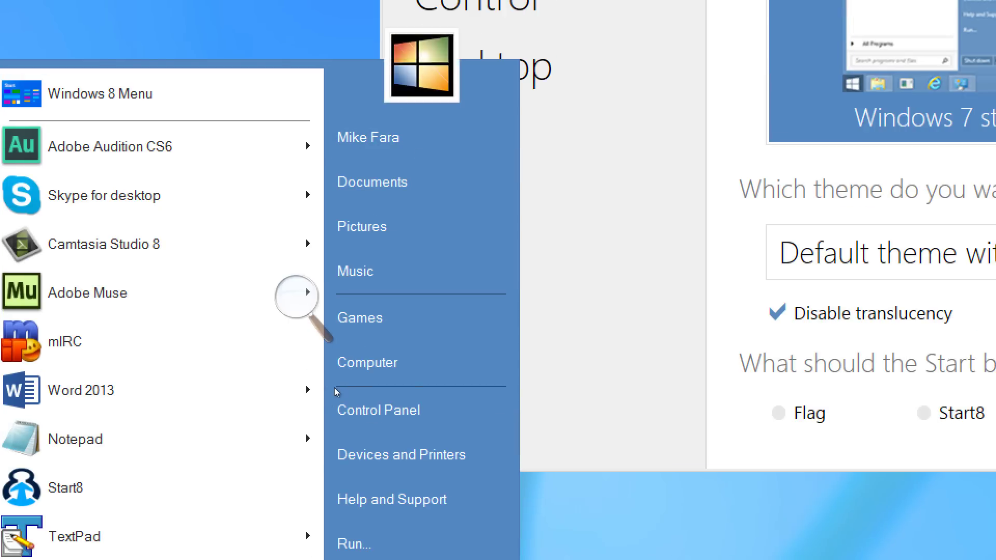
left_click(346, 276)
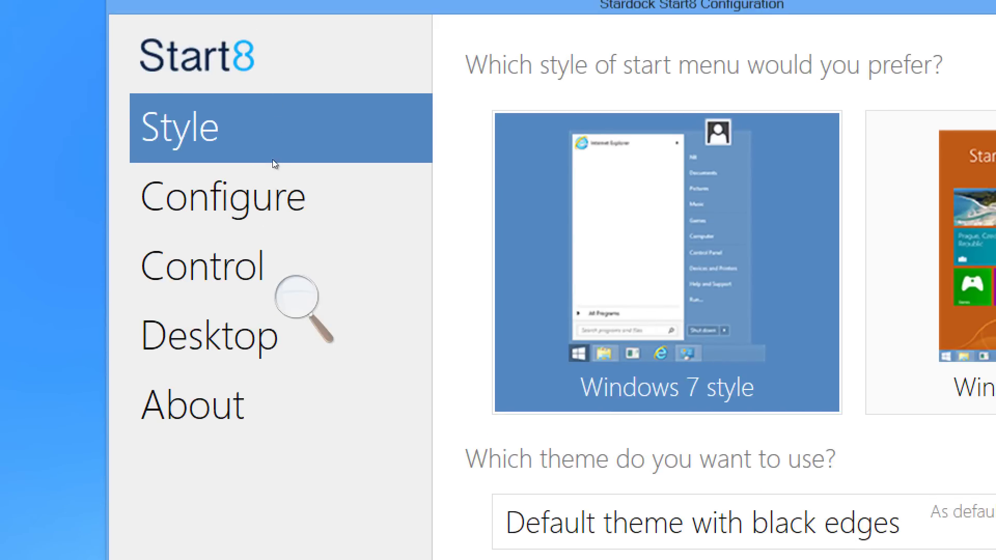
left_click(273, 162)
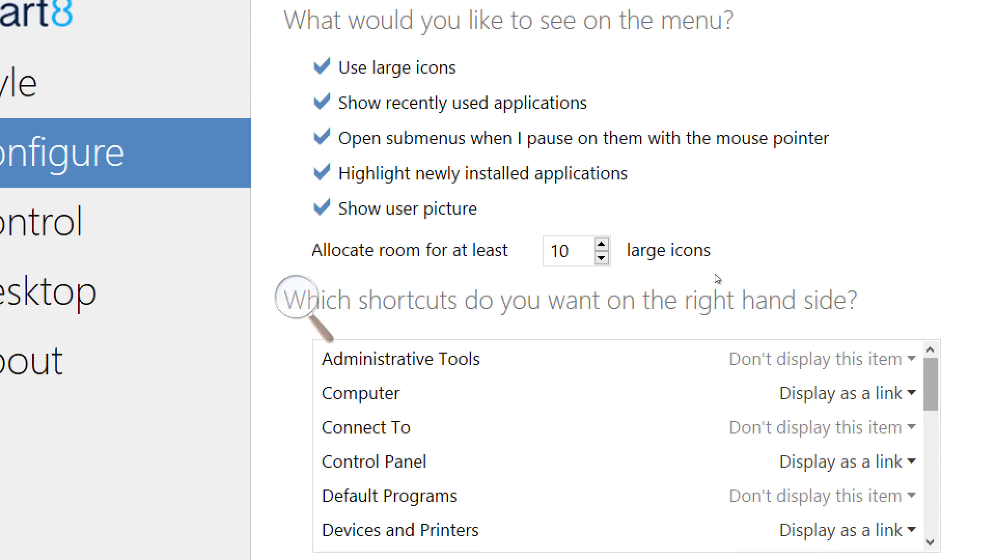
scroll(700, 288, "down", 3)
scroll(697, 295, "down", 4)
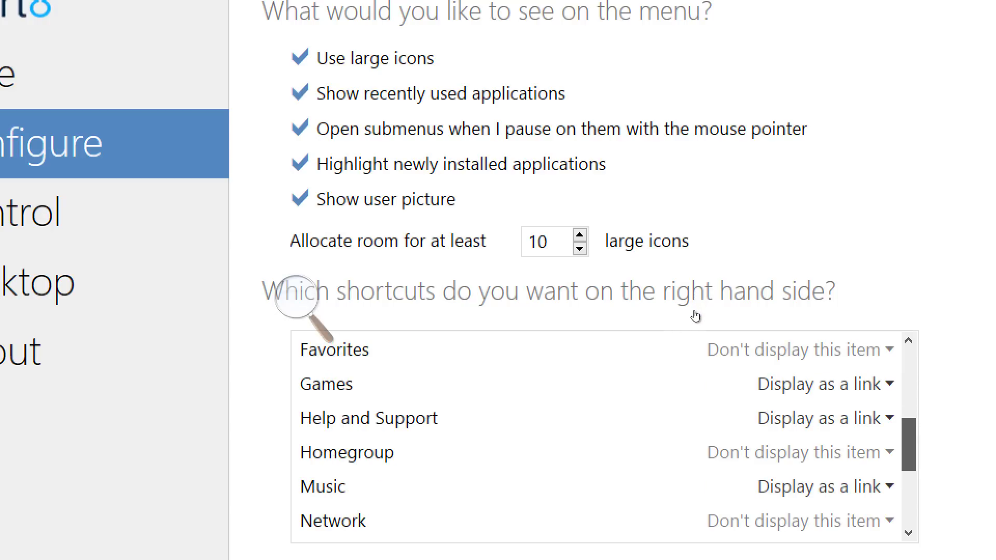
scroll(695, 317, "down", 6)
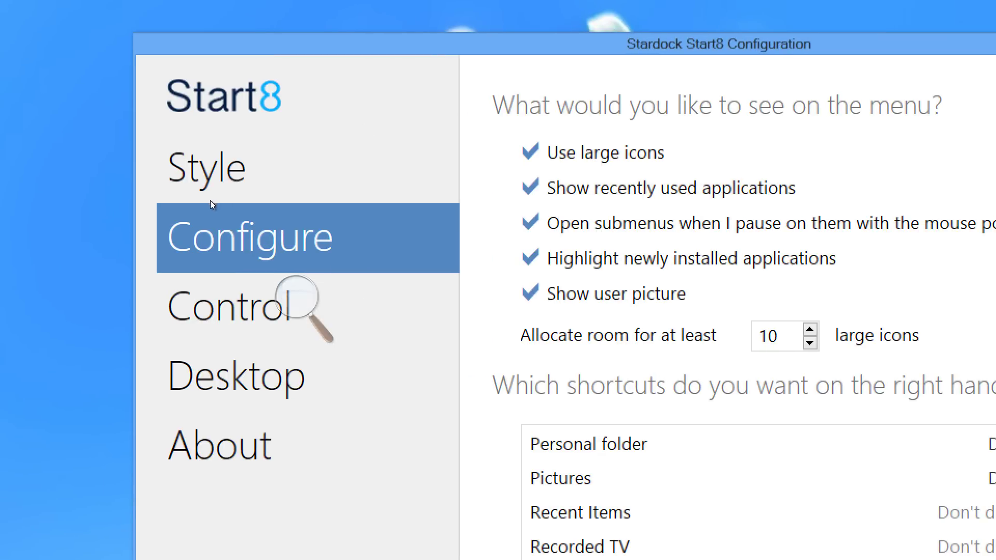
key("Down")
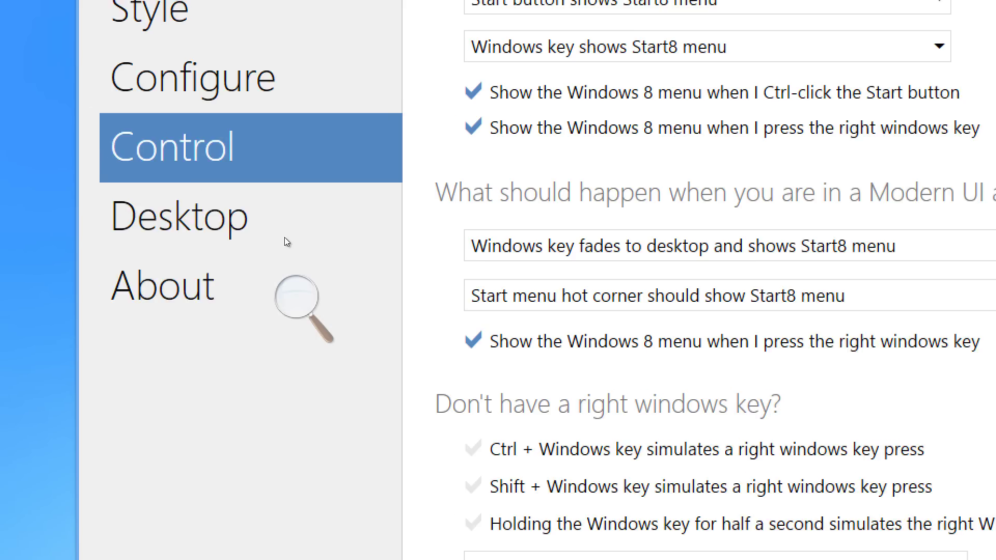
left_click(248, 227)
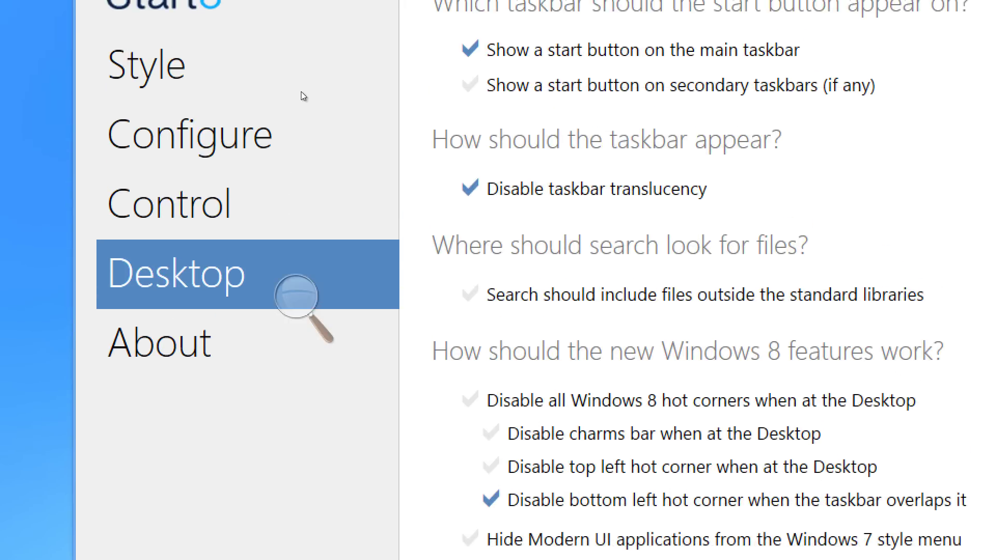
key("Down")
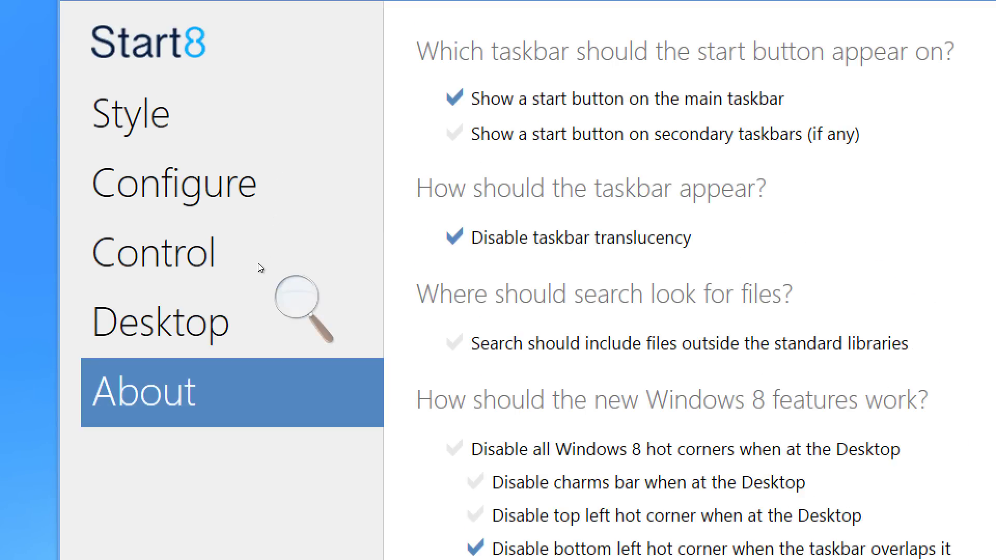
key("Up")
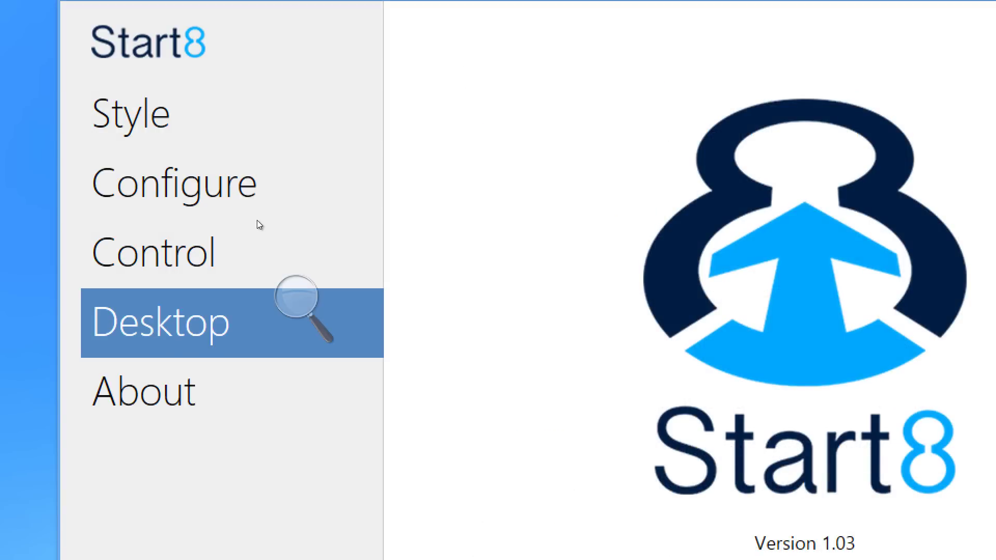
key("Up")
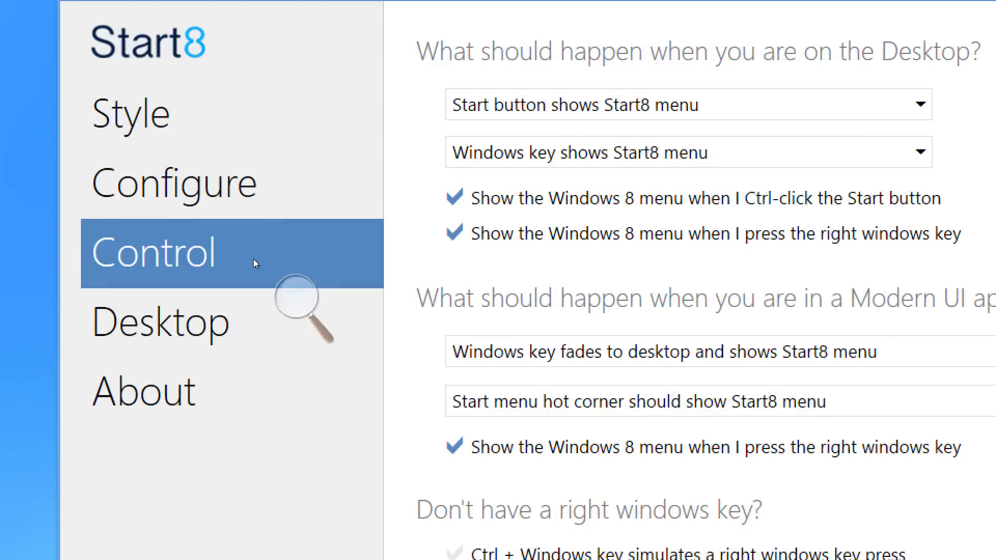
left_click(254, 122)
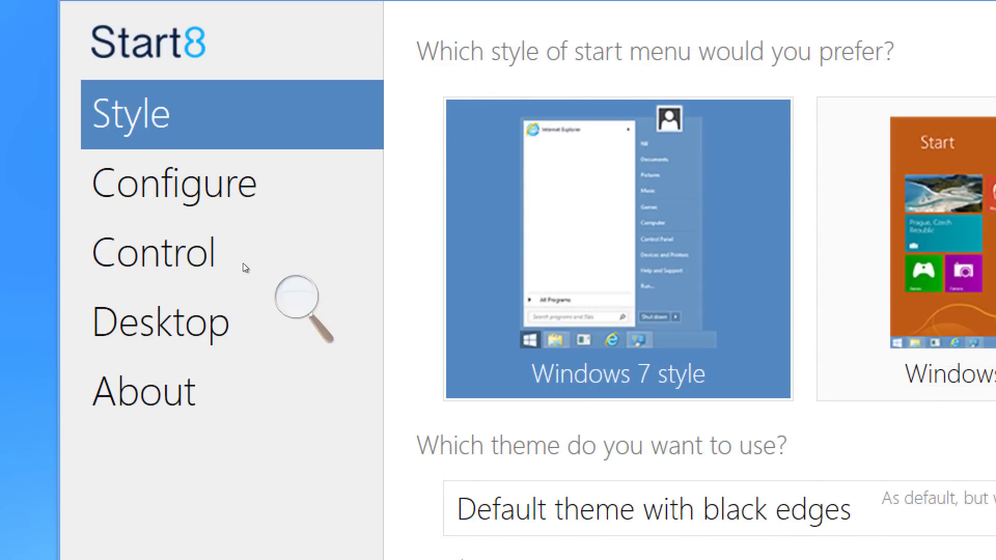
key("End")
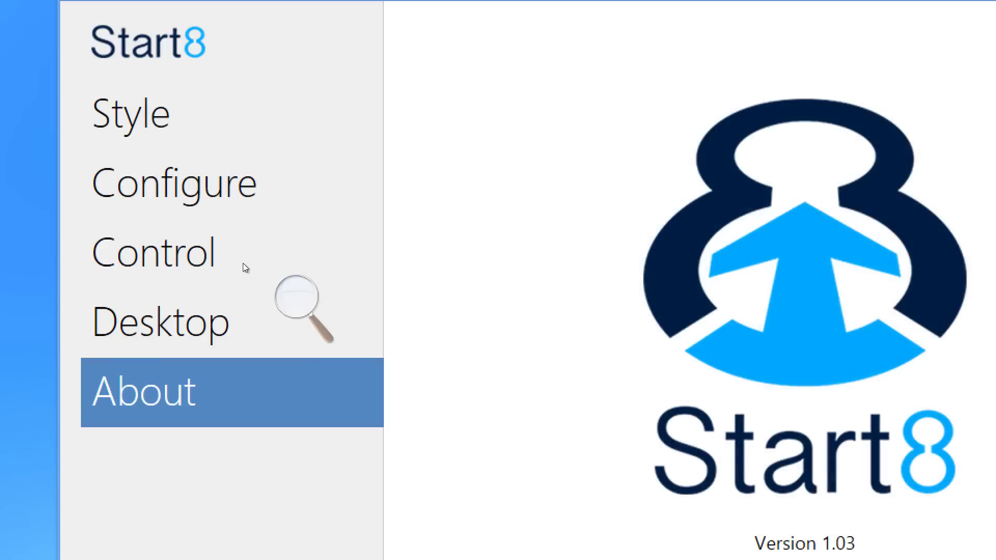
left_click(258, 126)
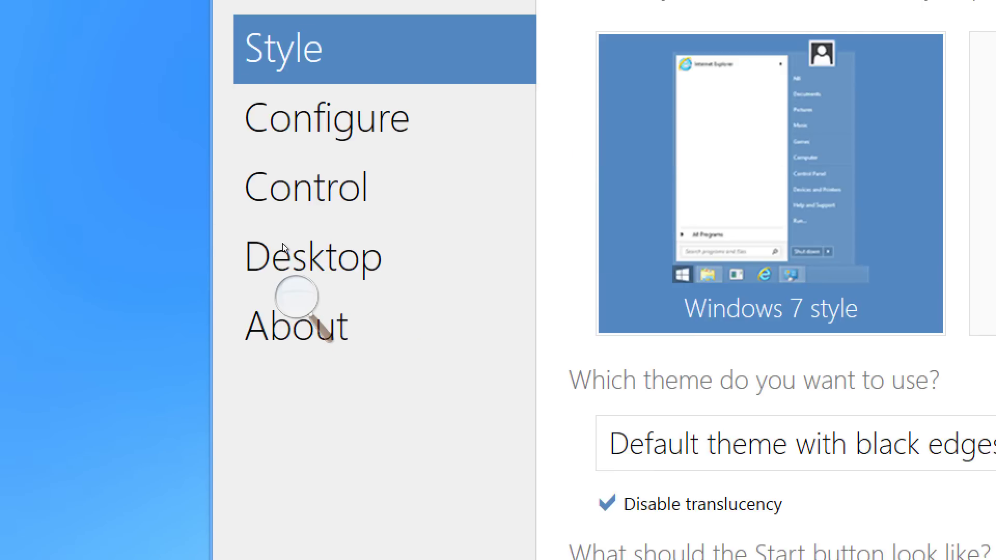
- Browse the Desktop and About pages, then set the Style page theme to Default theme
left_click(283, 227)
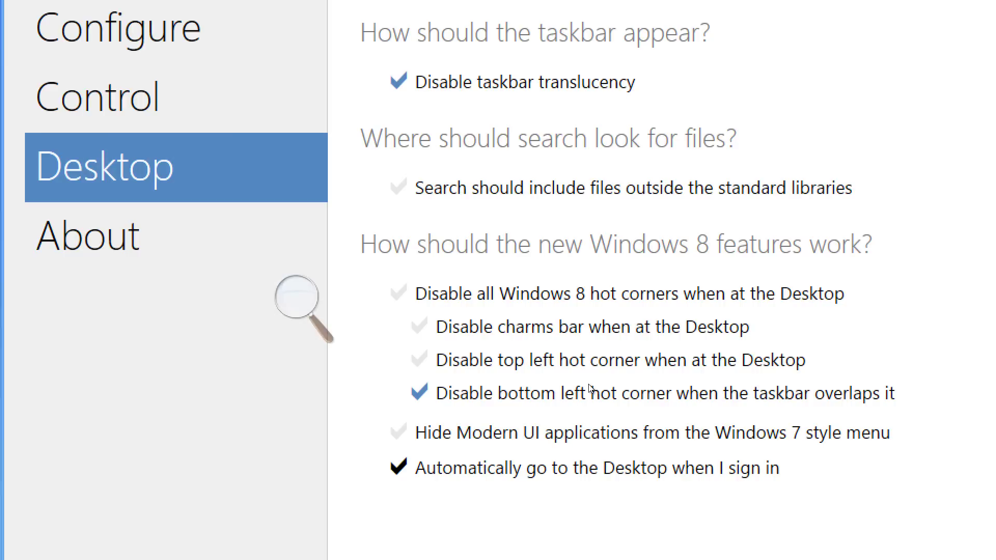
left_click(263, 259)
key("Home")
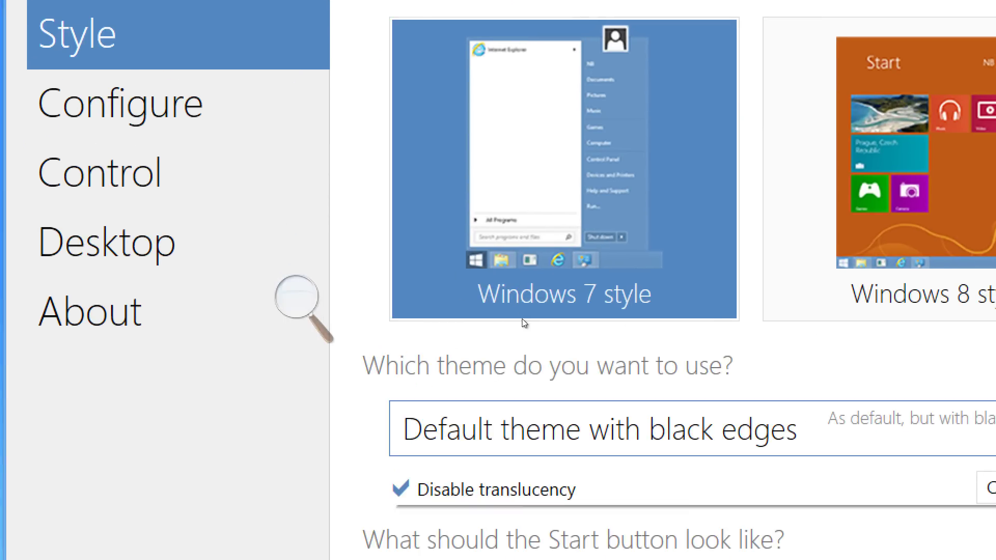
key("Down")
key("Return")
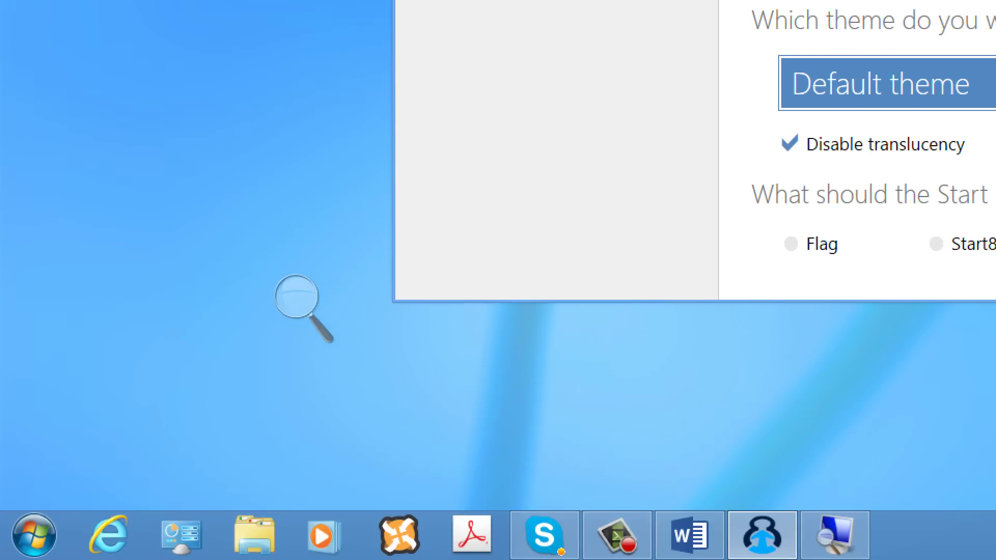
- Open the Windows 8 Start screen from the Start8 menu and scroll through its tiles
key("super")
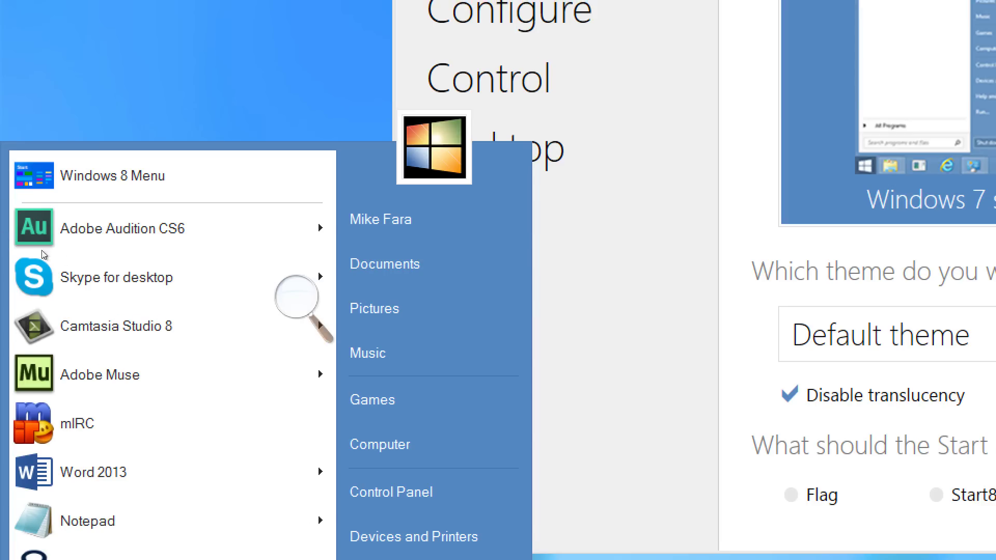
key("Return")
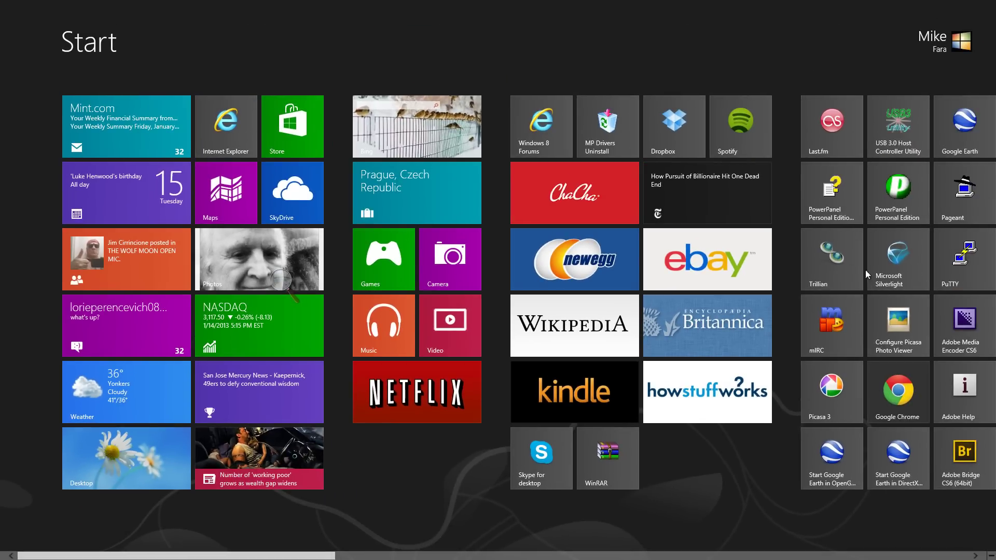
scroll(978, 307, "down", 5)
scroll(977, 306, "down", 10)
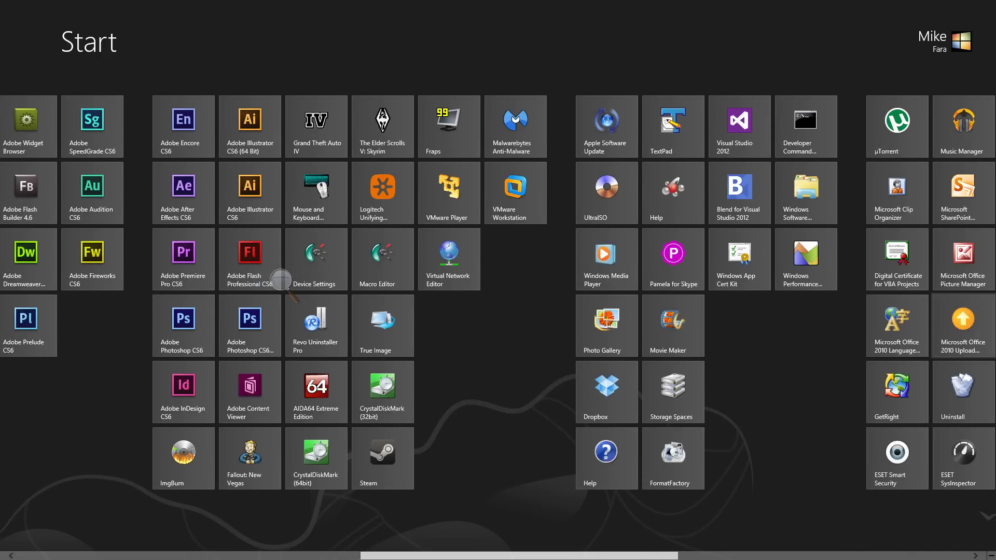
scroll(988, 386, "down", 2)
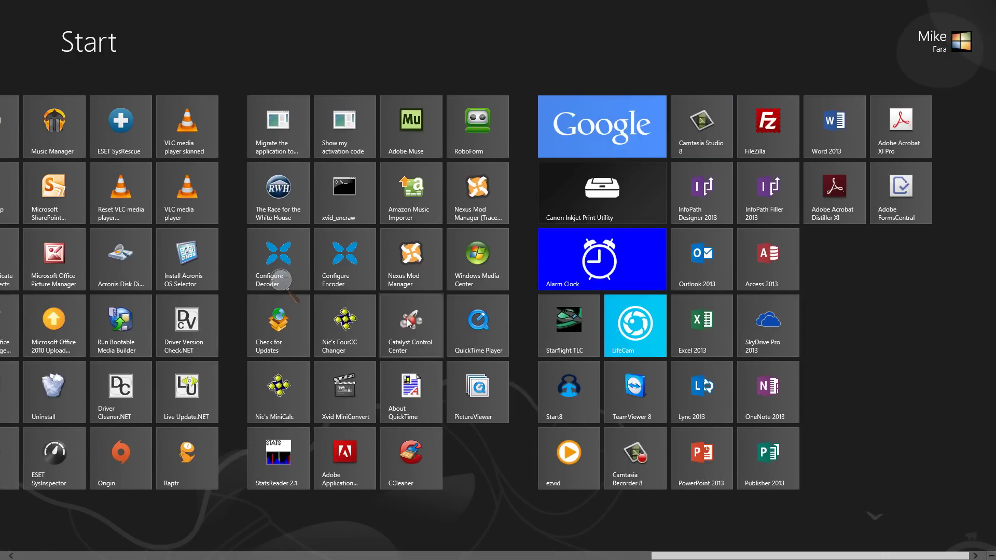
scroll(988, 386, "up", 6)
scroll(498, 291, "up", 8)
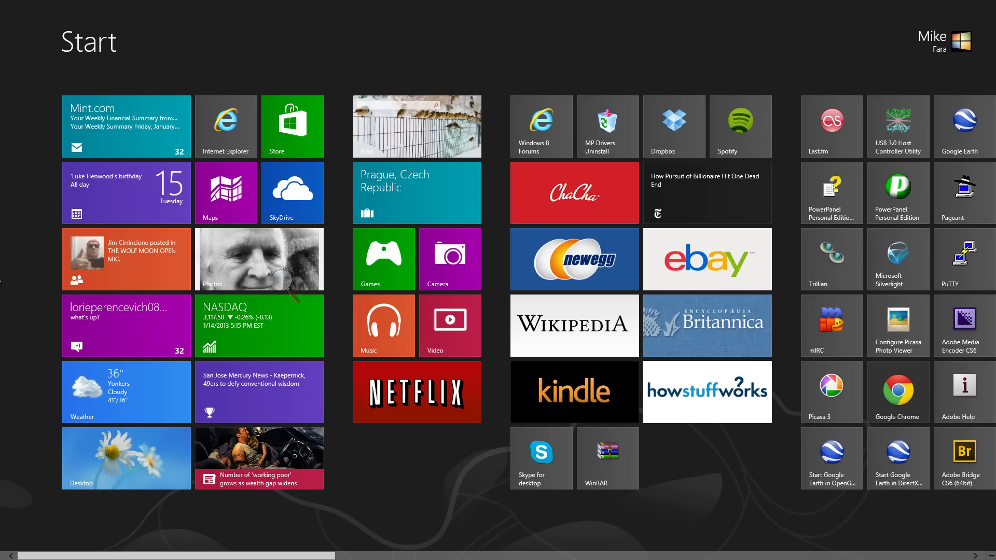
- Return to the desktop and browse the Configure, About, Desktop and Control pages before Style
left_click(105, 457)
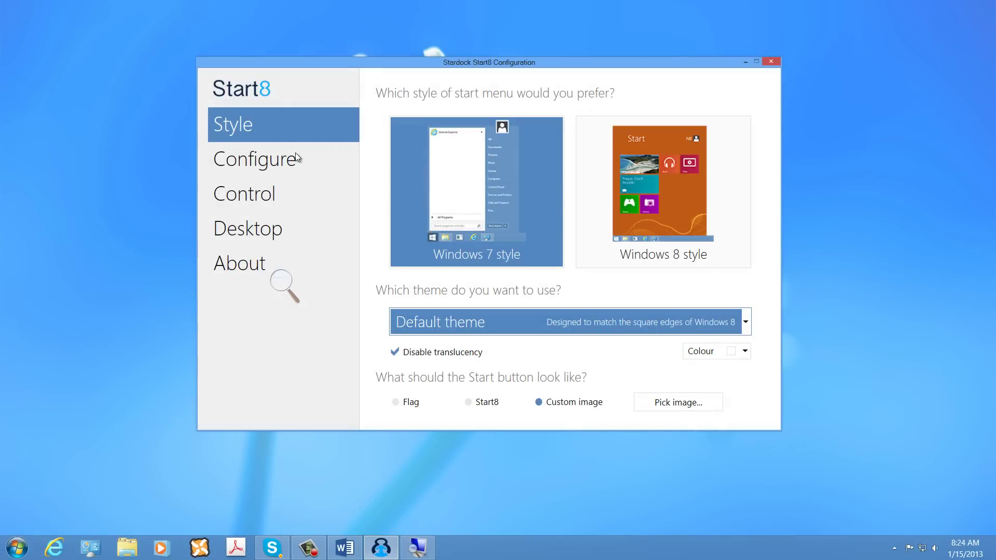
left_click(272, 167)
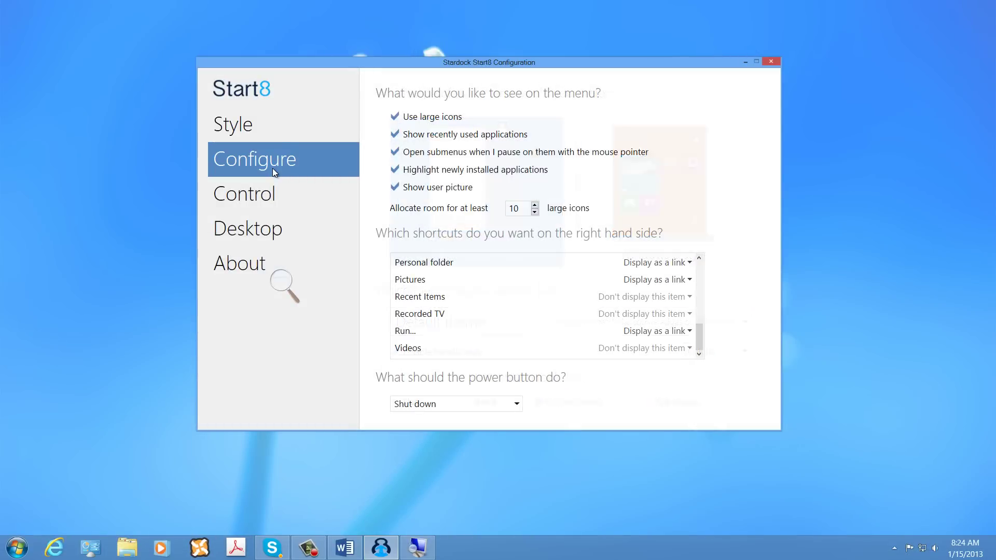
left_click(293, 127)
left_click(231, 280)
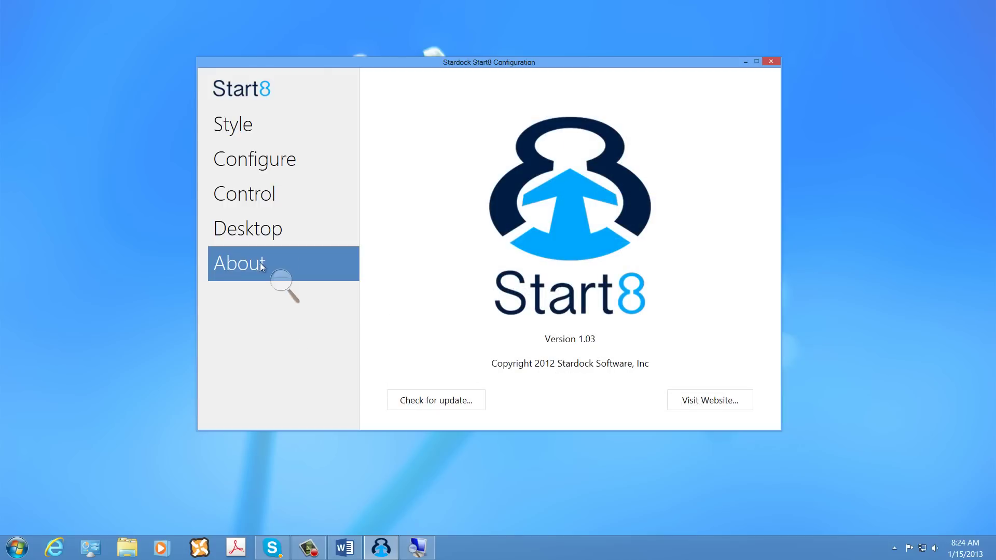
left_click(239, 232)
left_click(247, 199)
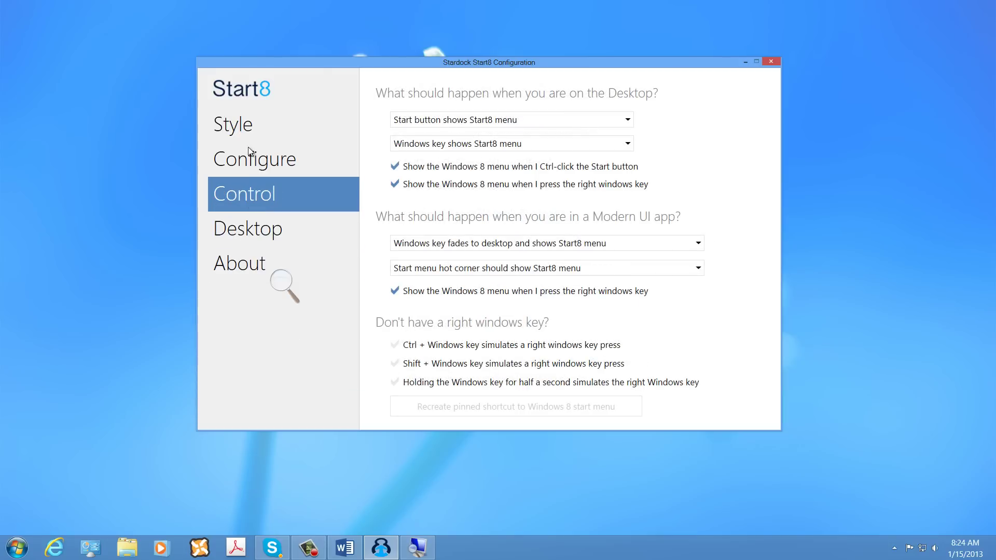
left_click(253, 130)
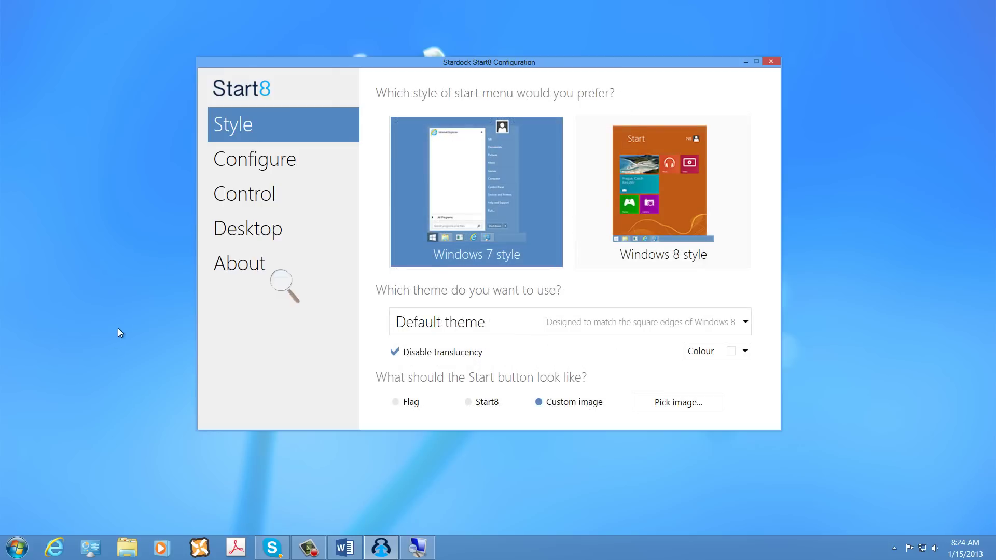
- Preview the start menu, then set the Start button to the Windows Flag
left_click(15, 552)
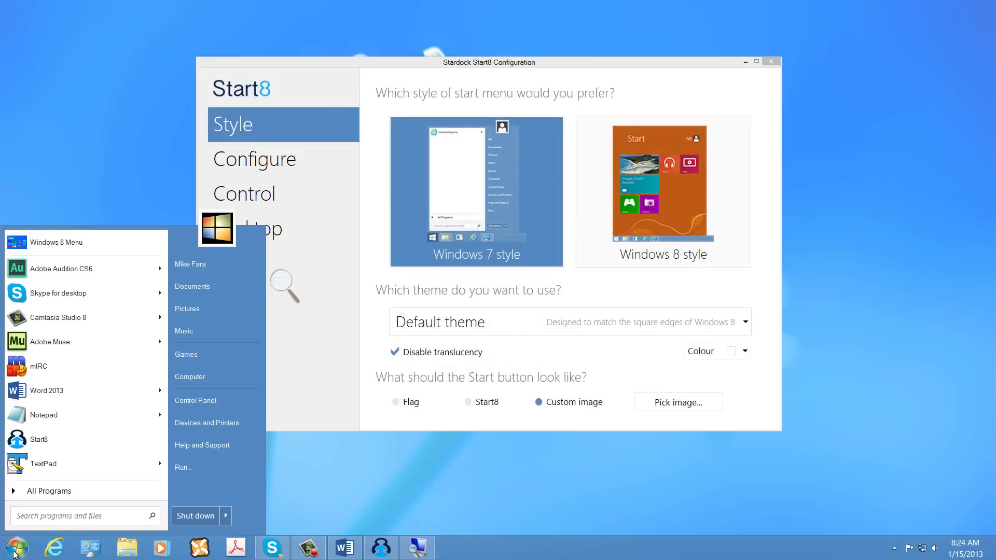
left_click(15, 553)
left_click(415, 407)
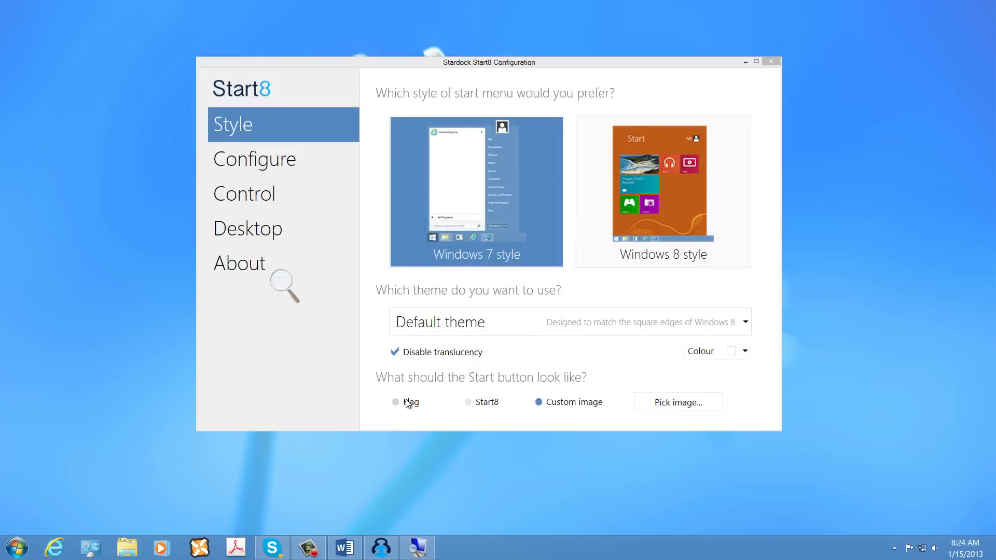
- Test the Flag start menu, then open the Windows 8 Start screen and scroll it
left_click(15, 551)
left_click(14, 551)
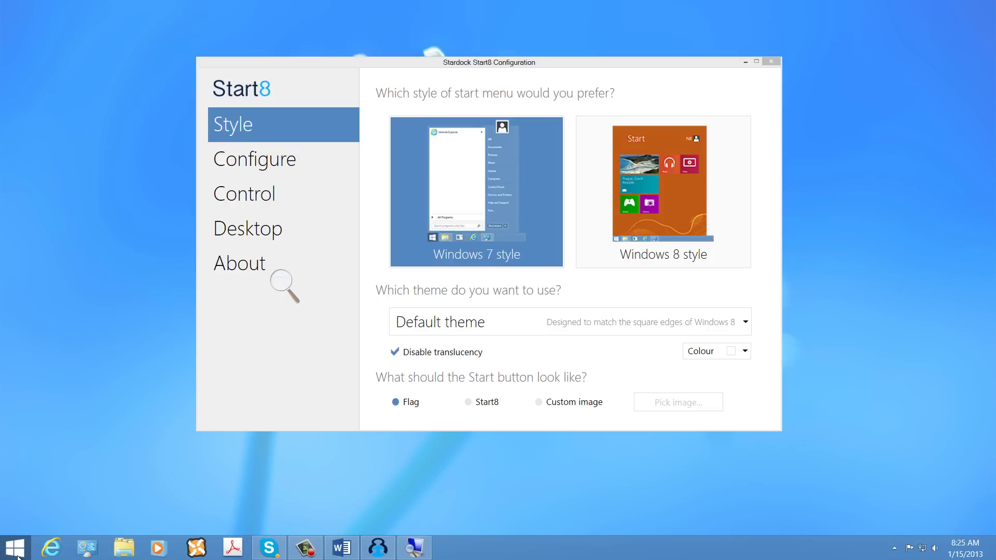
left_click(16, 549)
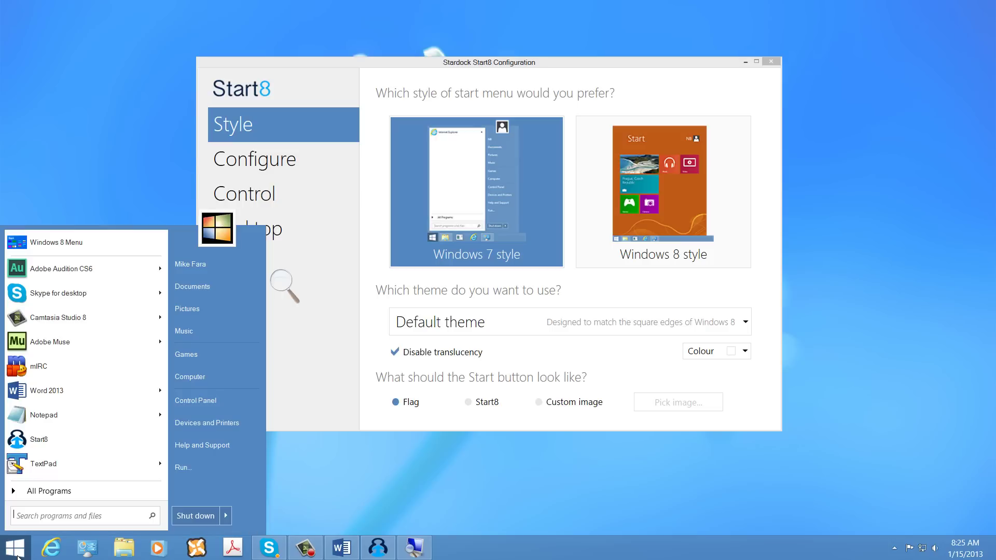
left_click(140, 247)
scroll(235, 371, "down", 15)
scroll(235, 371, "up", 15)
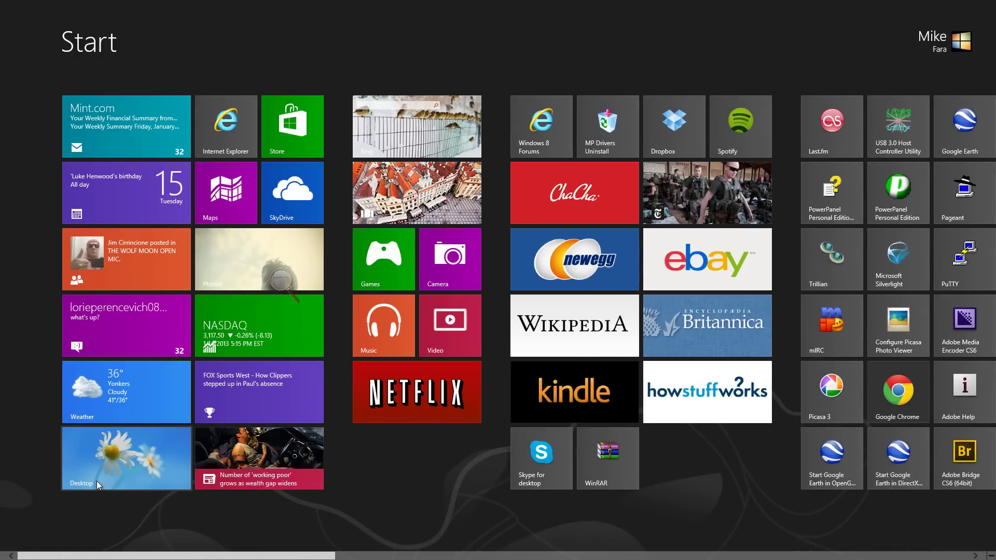
- Return to the desktop and reopen the Windows 7-style Start8 menu
key("ctrl+minus")
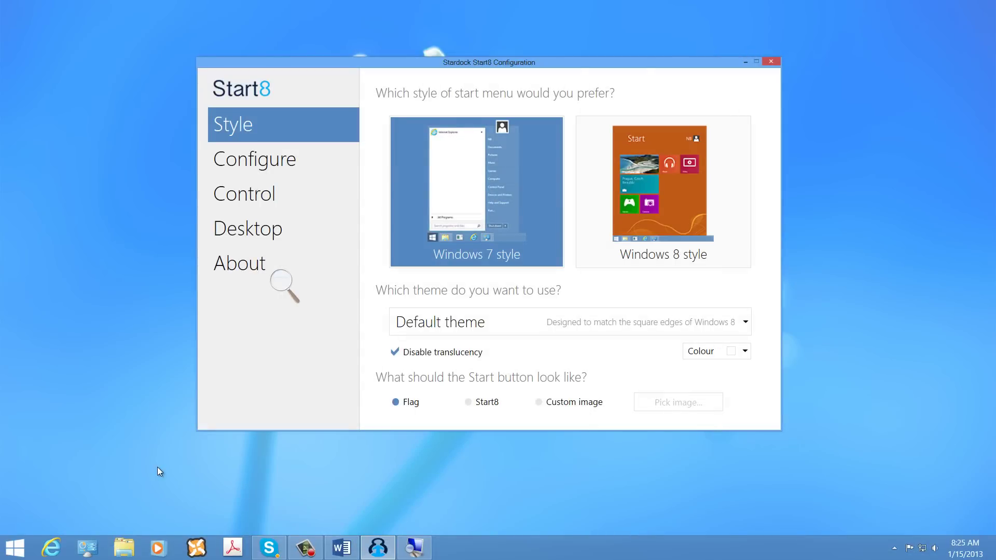
left_click(2, 549)
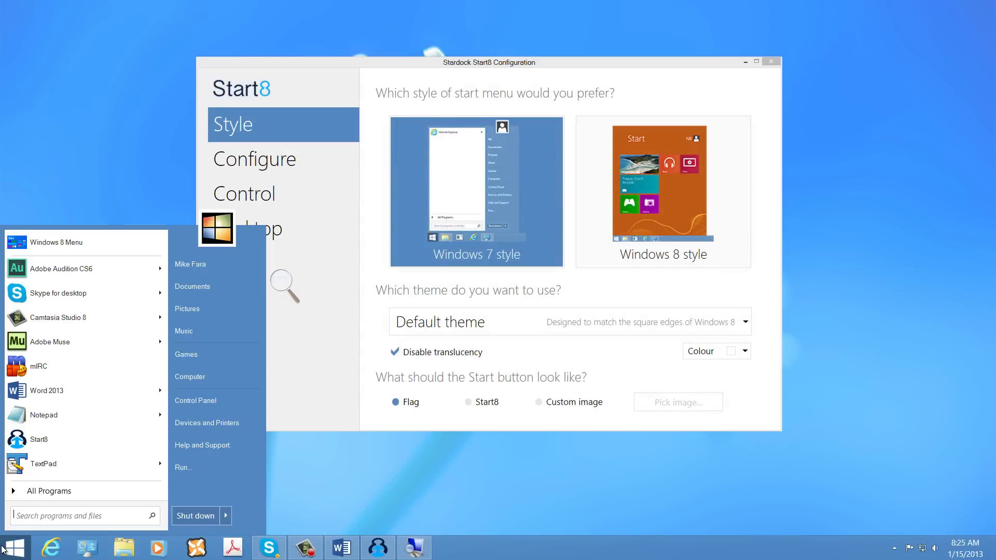
left_click(5, 557)
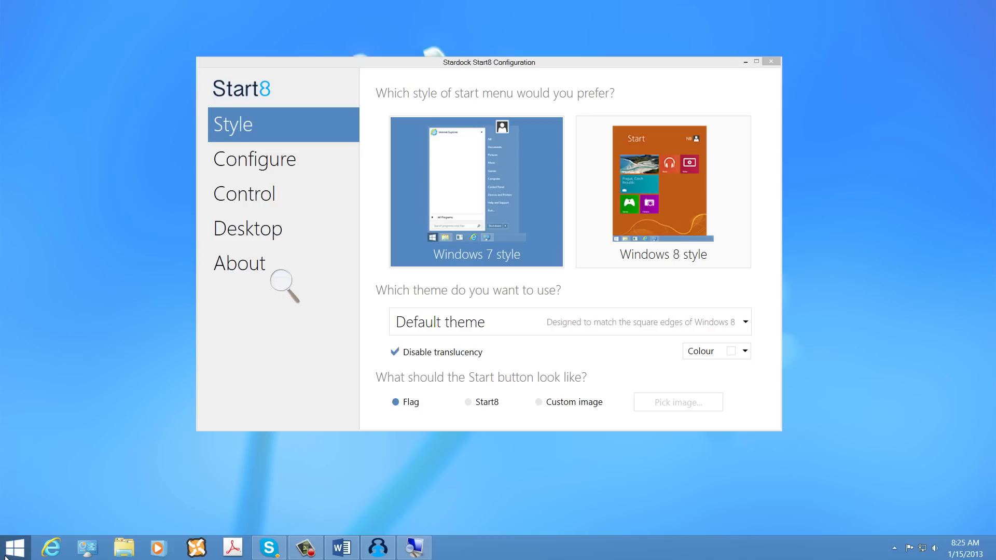
left_click(6, 557)
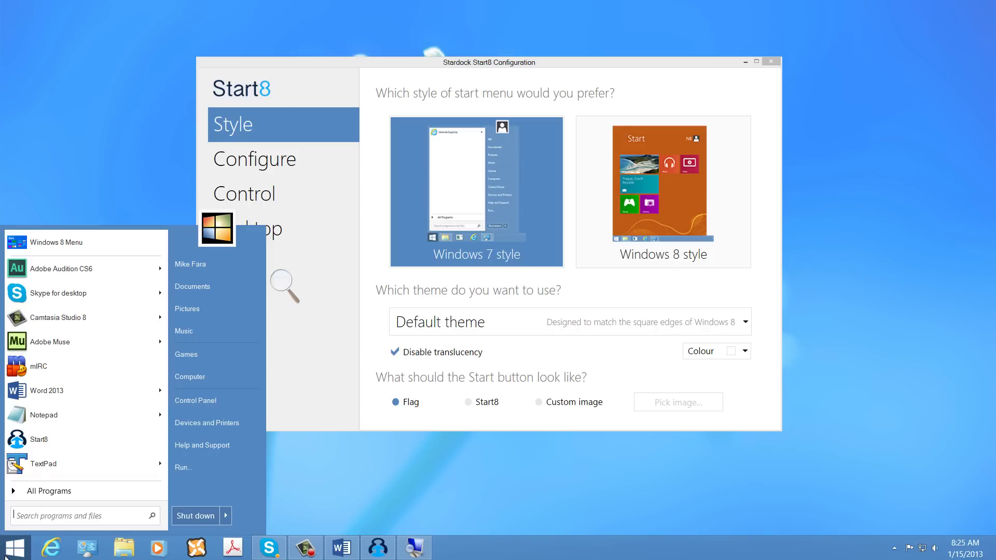
- Switch to the Windows 8 Start screen, scroll through its tiles, and return via the Desktop tile
mouse_move(108, 297)
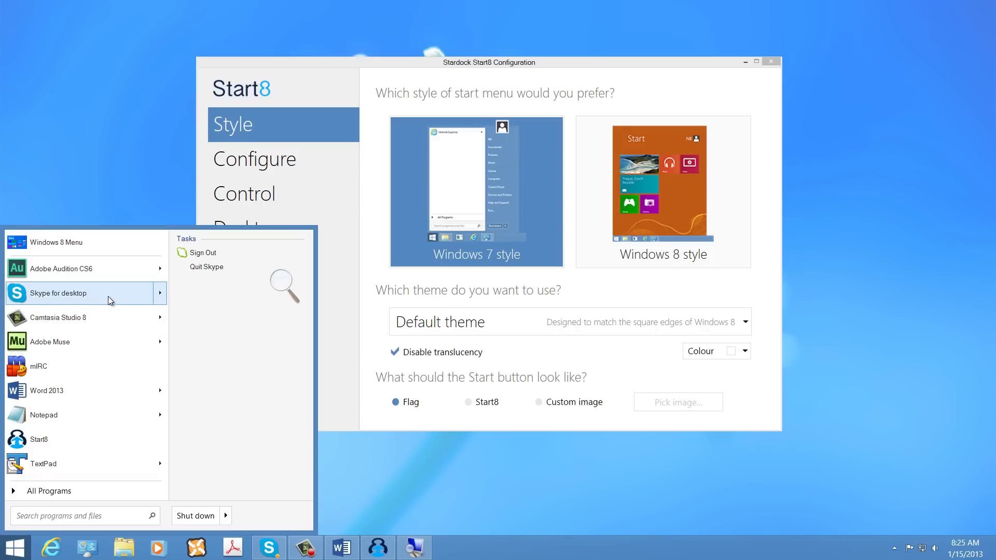
left_click(87, 243)
scroll(434, 428, "down", 5)
scroll(434, 429, "down", 10)
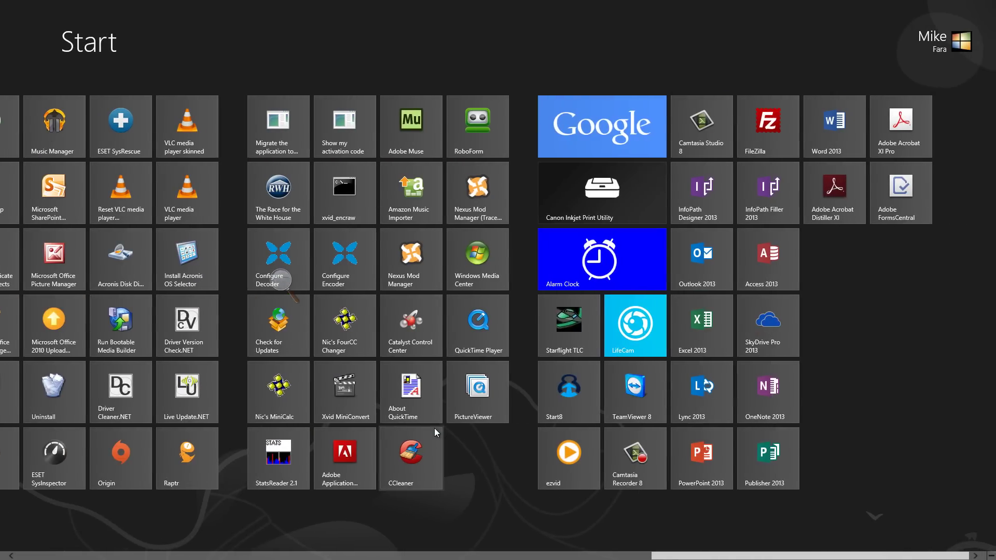
scroll(435, 428, "up", 15)
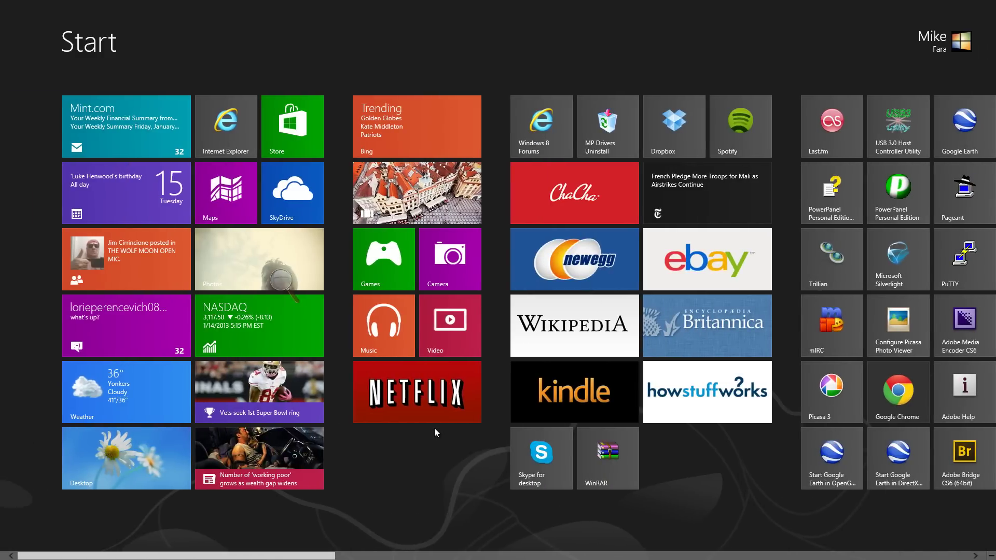
scroll(434, 429, "down", 5)
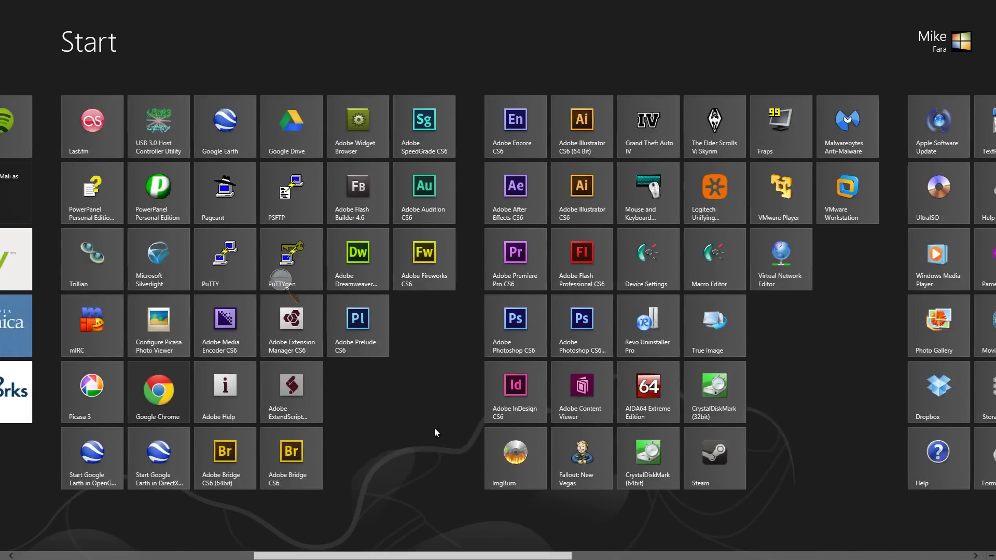
scroll(435, 428, "down", 5)
scroll(434, 432, "up", 15)
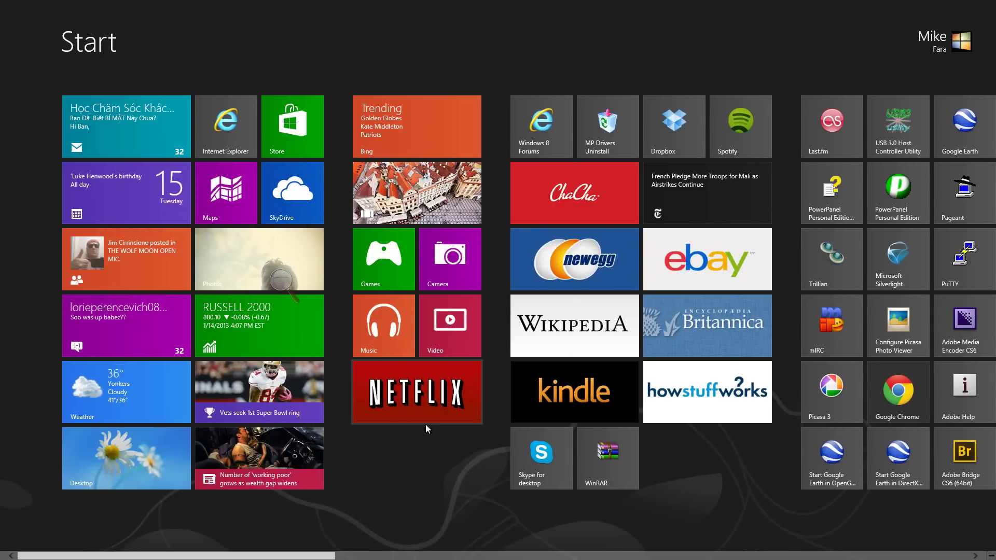
scroll(425, 424, "down", 5)
scroll(426, 426, "up", 5)
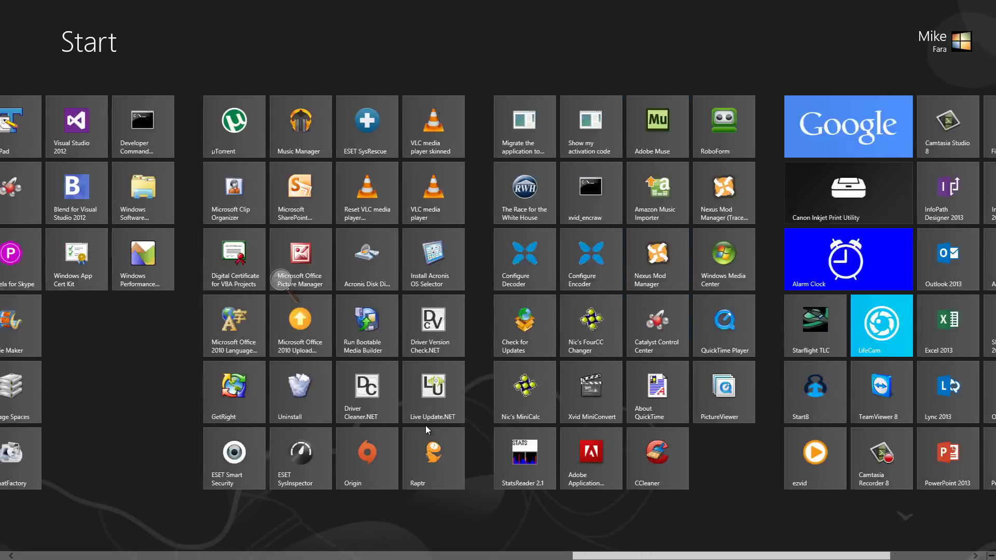
scroll(426, 430, "up", 2)
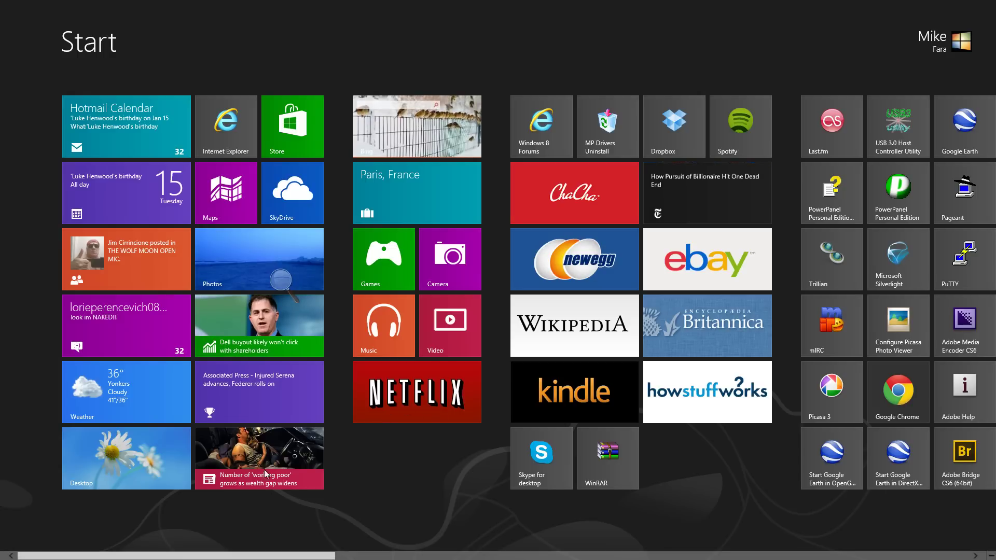
left_click(119, 481)
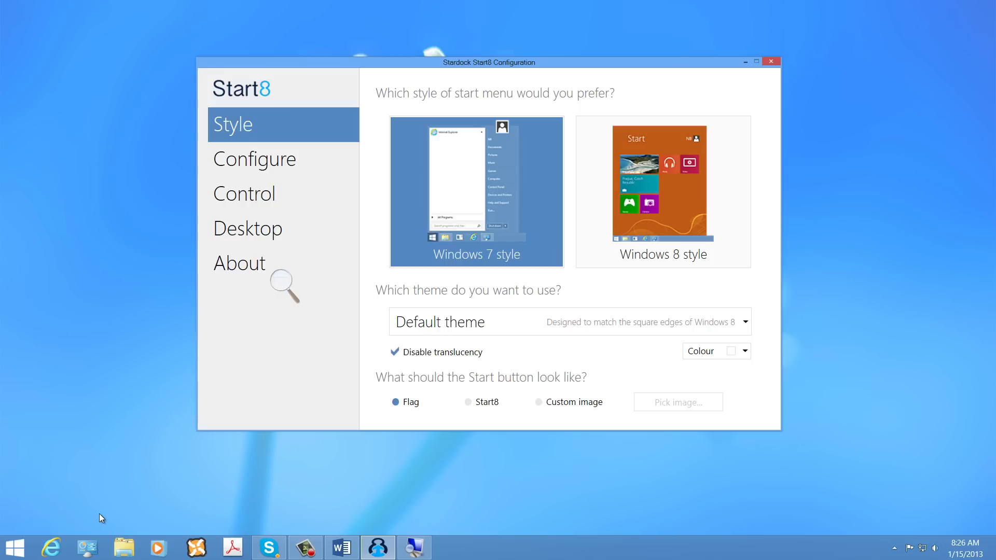
- Switch from the Windows 7-style start menu to the Windows 8 tiled Start screen
left_click(15, 547)
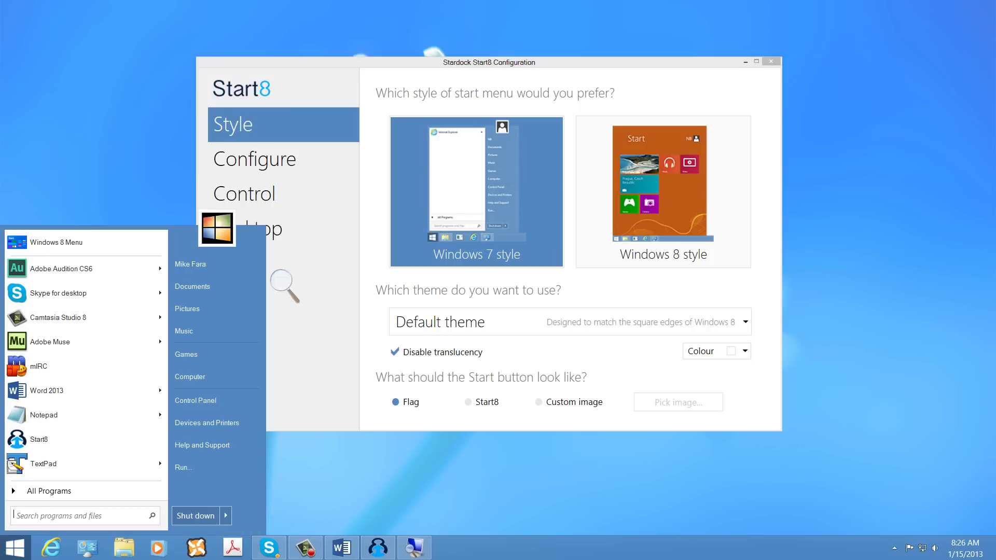
left_click(87, 233)
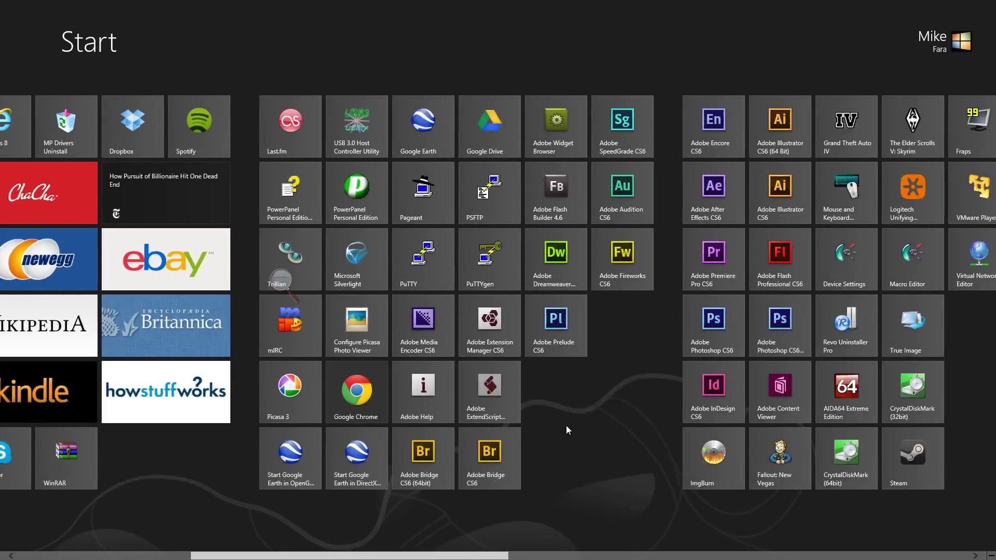
scroll(566, 430, "down", 3)
scroll(566, 430, "up", 10)
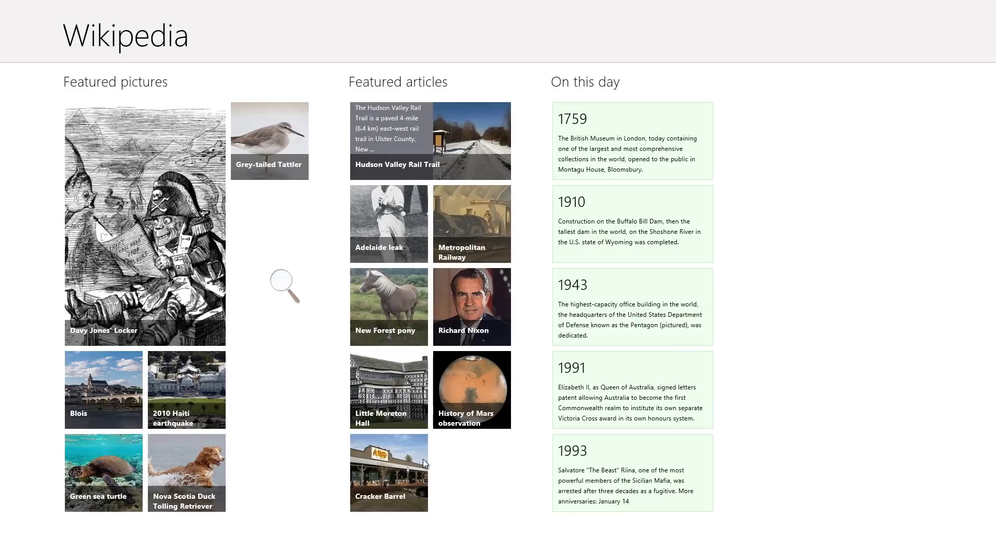
- Bring up and dismiss the Wikipedia app bar, then drag the app down to close it
right_click(755, 327)
left_click(755, 327)
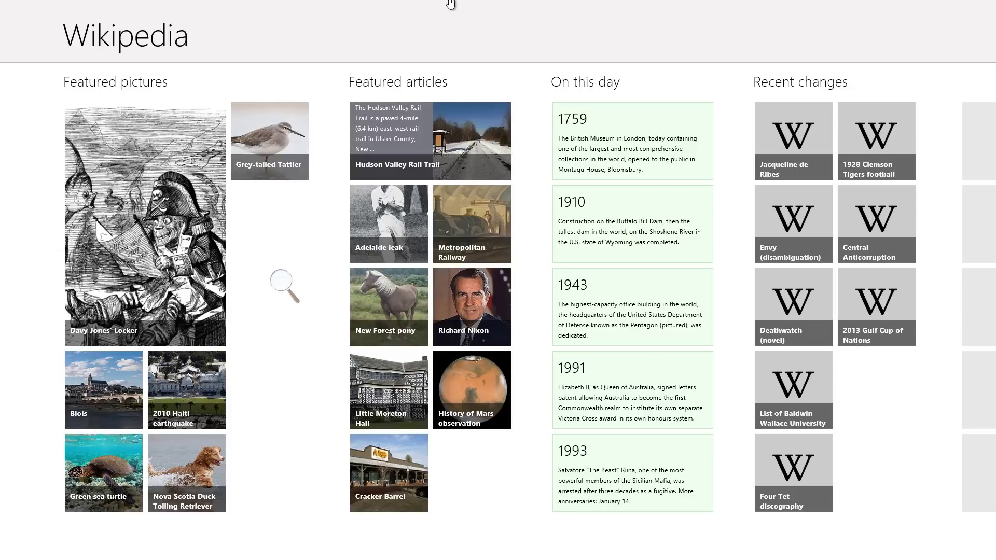
left_click_drag(455, 4, 339, 539)
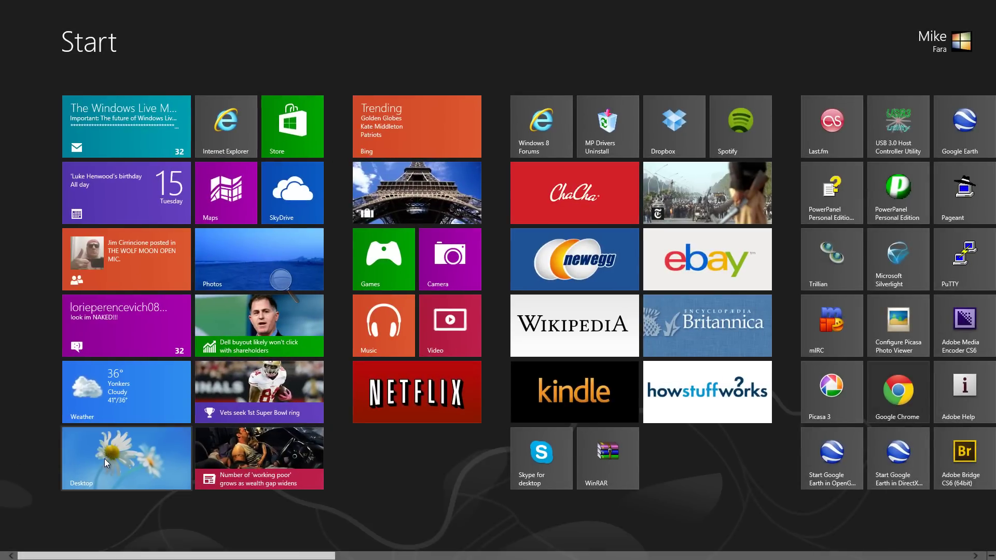
- Return to the desktop via the Desktop tile, where the Start8 Style page shows
left_click(104, 458)
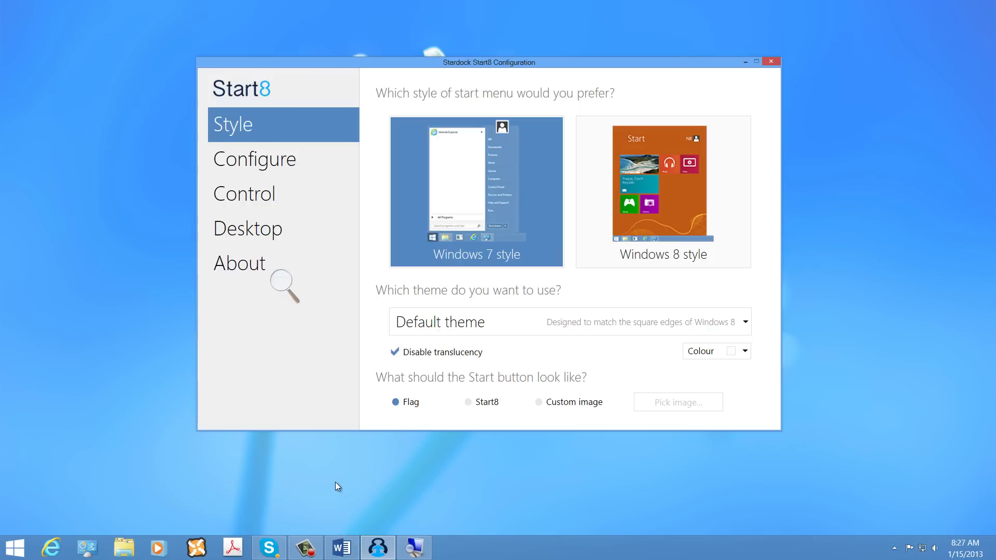
- Open Internet Explorer, load google.com and search for 'Start8'
left_click(50, 547)
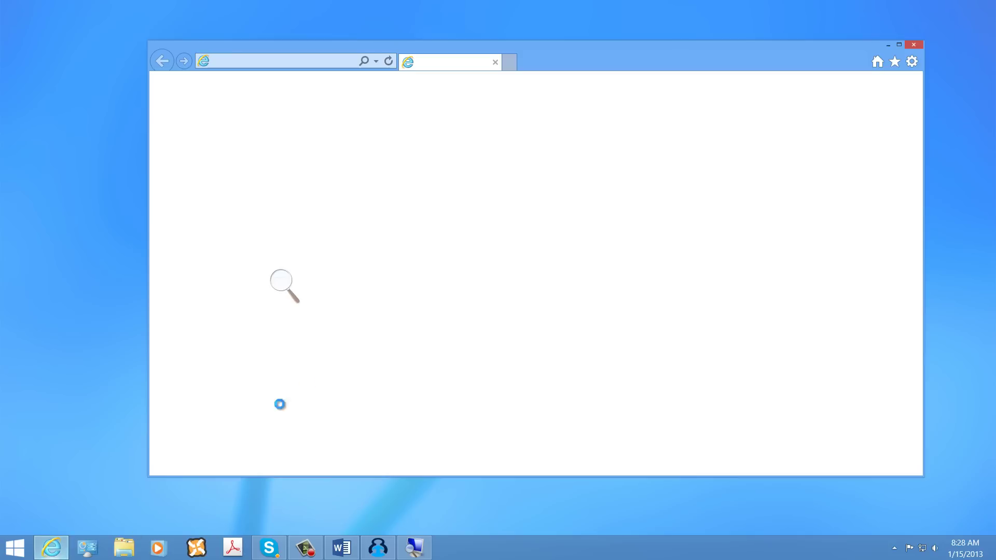
left_click(308, 61)
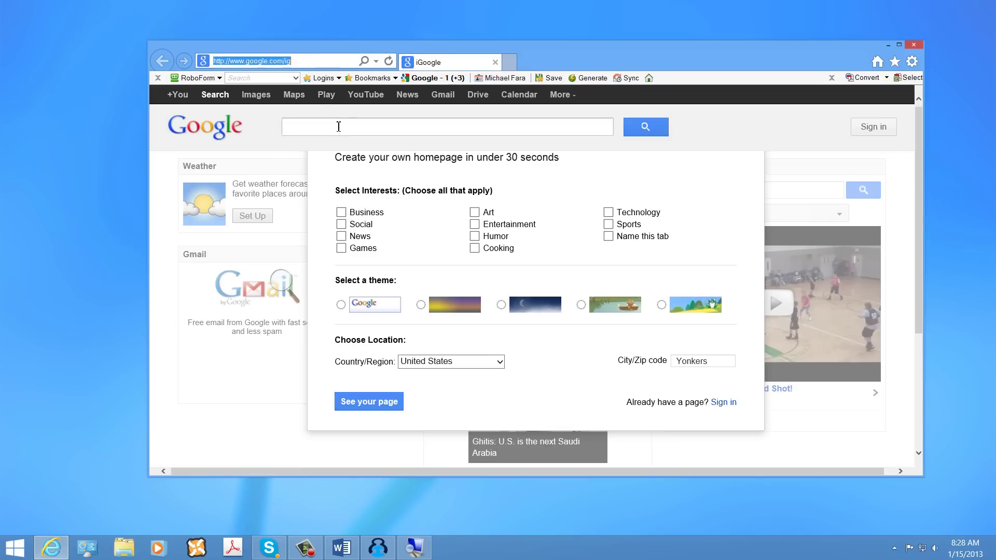
type("google.com/")
key("Return")
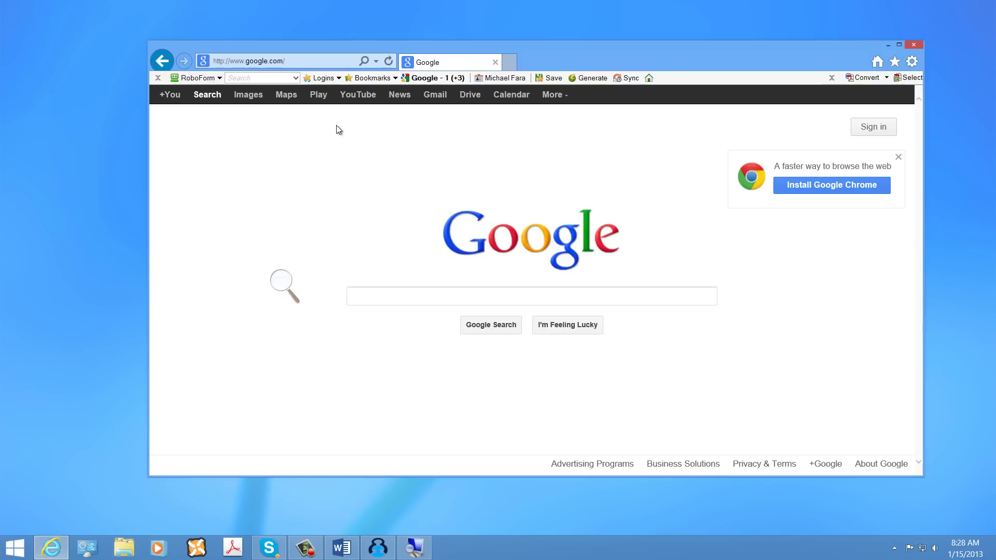
type("Start8")
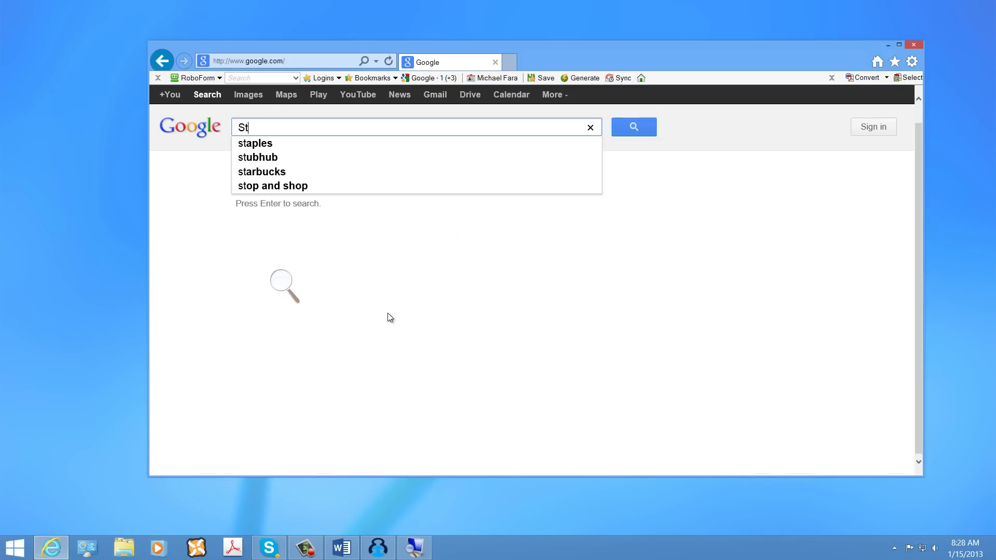
key("Return")
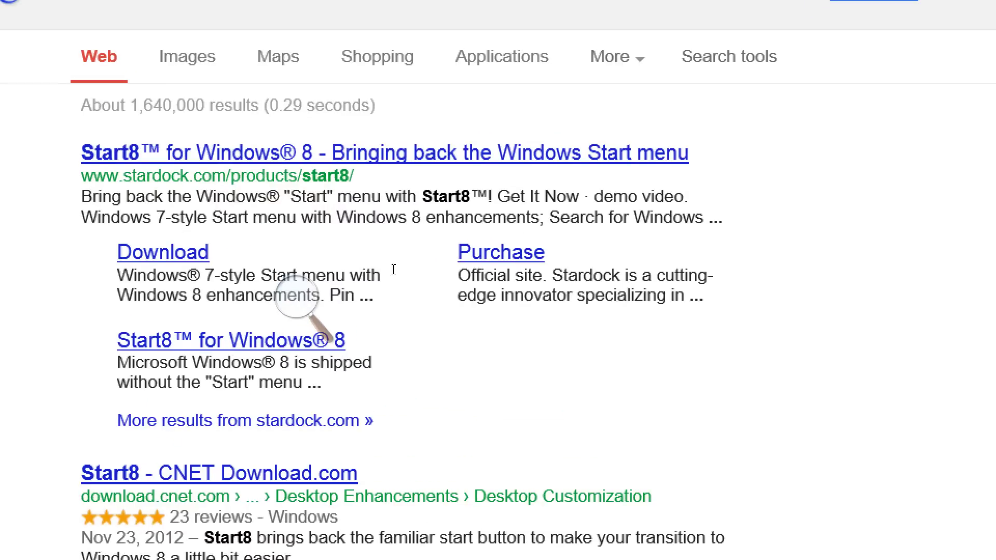
- Open Stardock's Start8 page and review its Download table: Start8 $4.99 versus Object Desktop $49.99
left_click(343, 217)
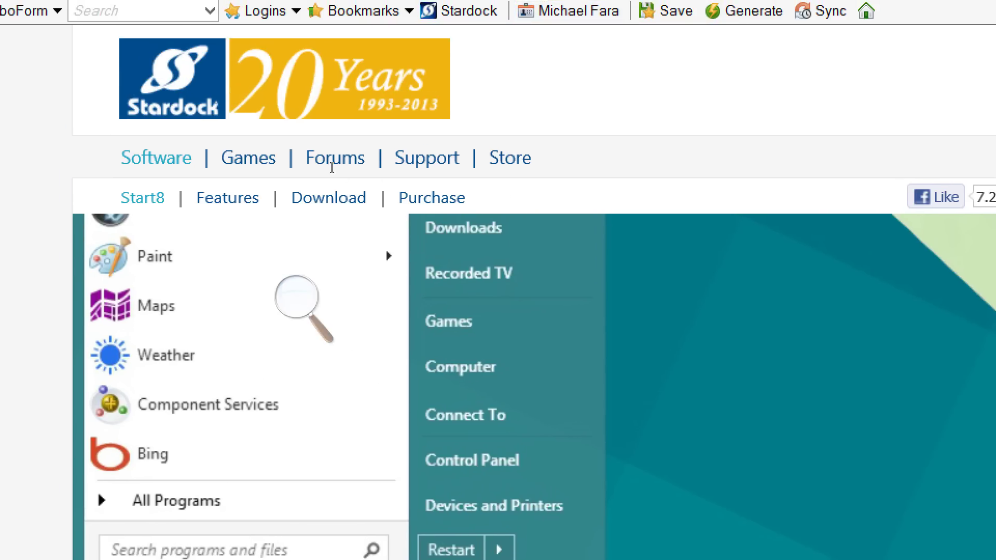
left_click(365, 183)
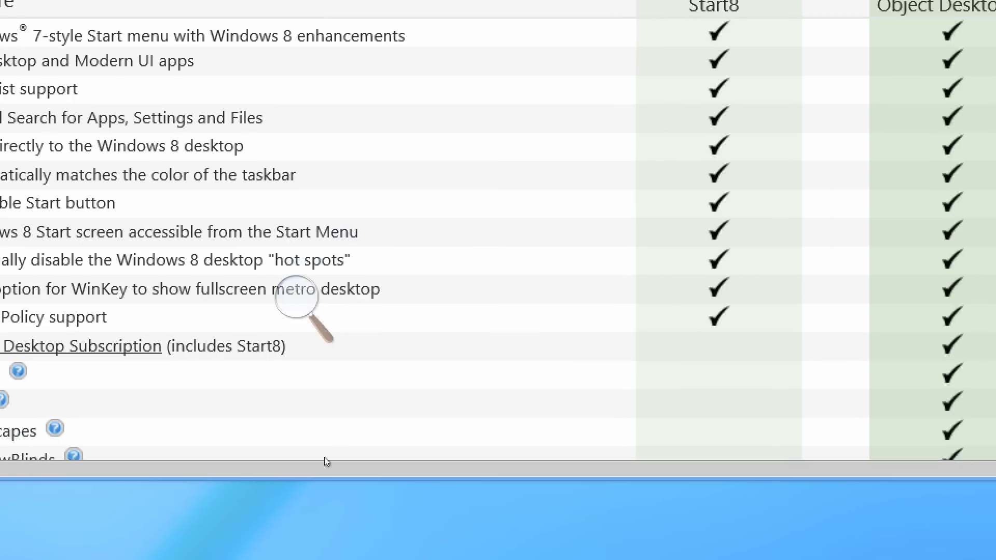
scroll(326, 500, "down", 4)
scroll(370, 424, "down", 3)
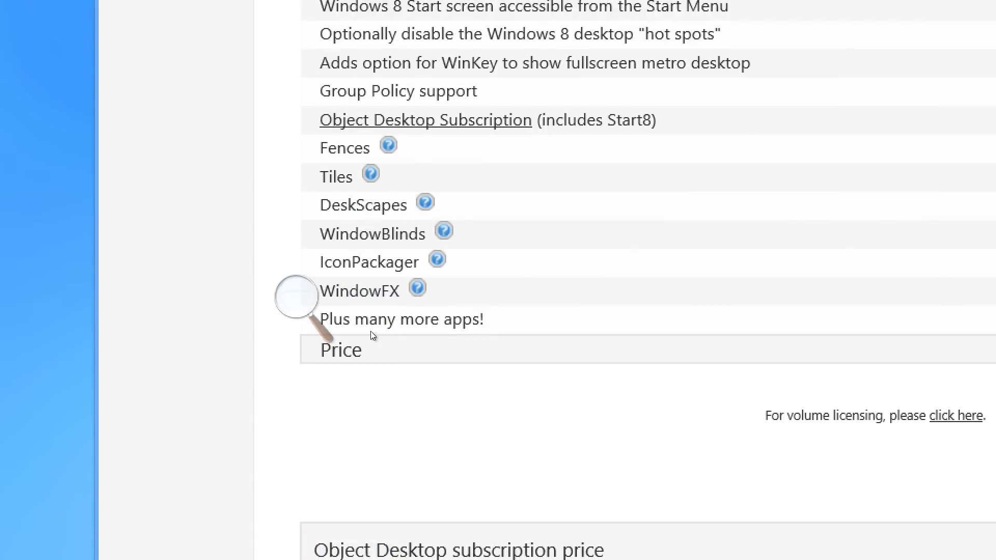
scroll(385, 337, "up", 5)
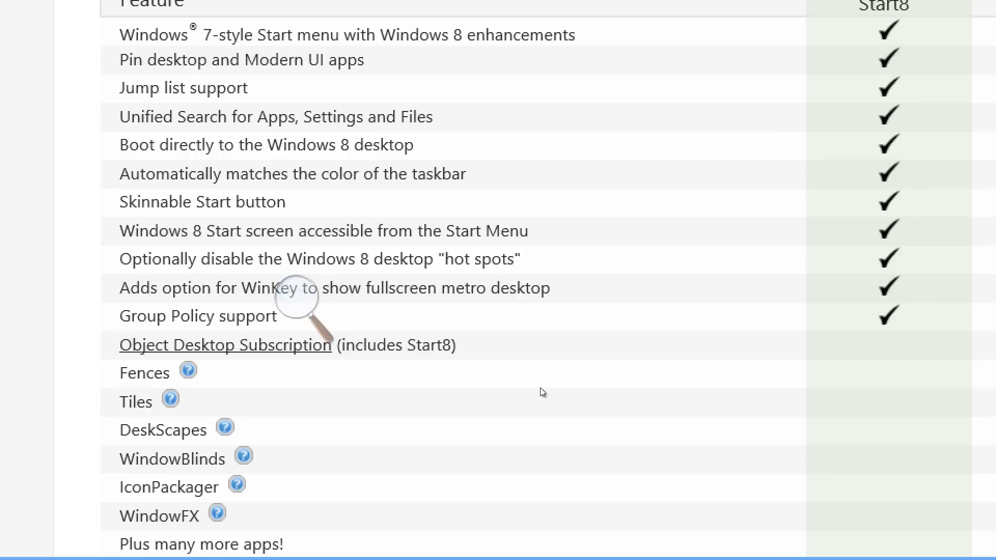
scroll(540, 388, "up", 1)
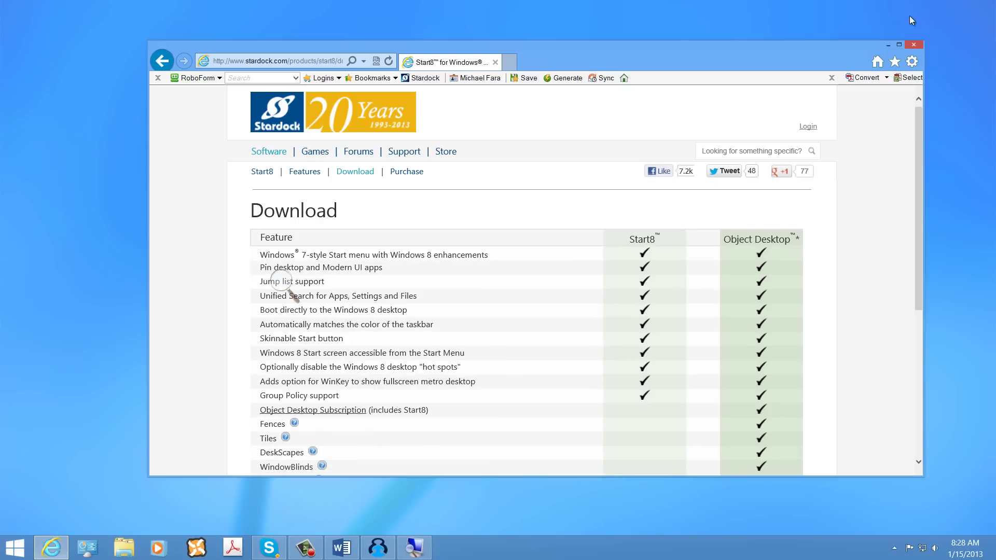
- Close Internet Explorer, apply the Windows 8 style and try the resulting Start screen
left_click(913, 46)
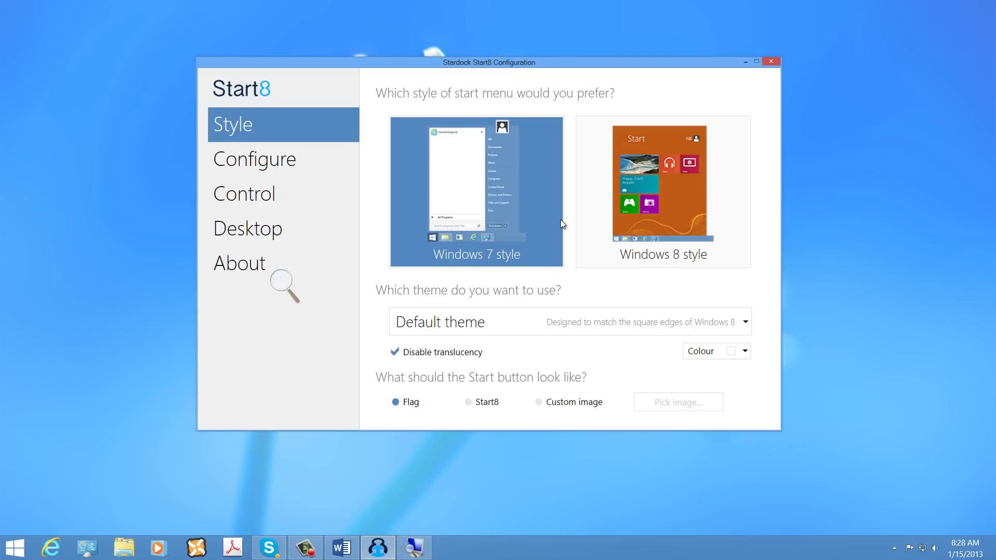
left_click(661, 220)
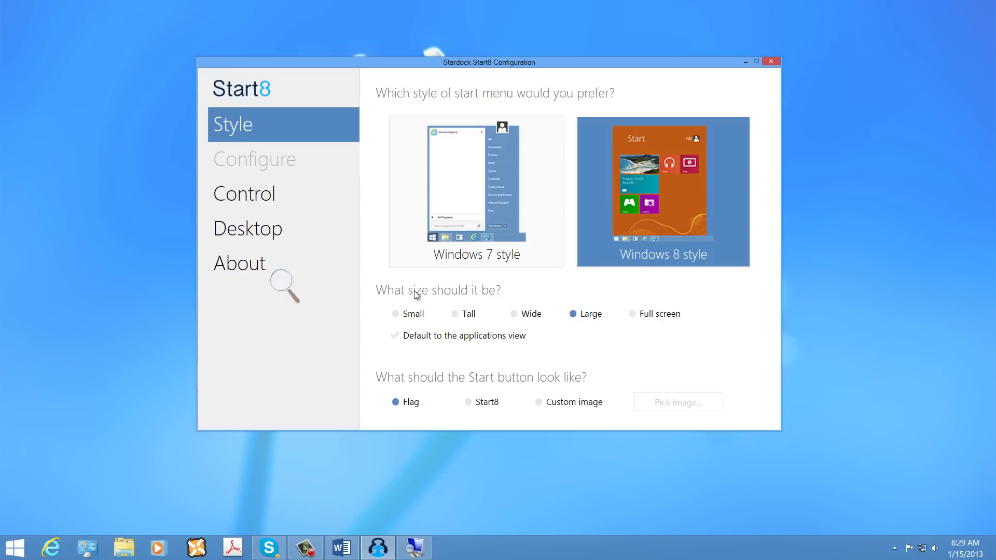
left_click(18, 552)
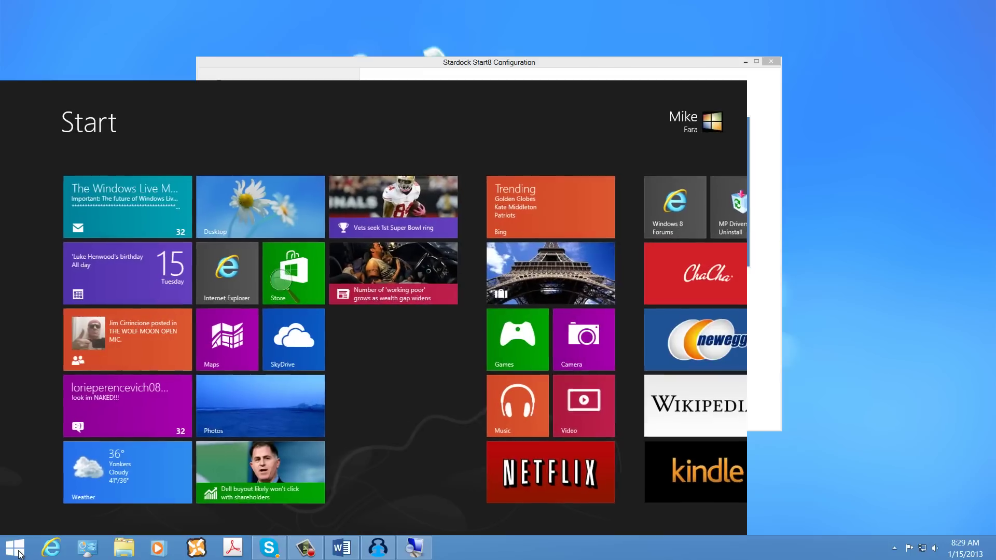
scroll(166, 354, "down", 10)
scroll(167, 353, "up", 10)
mouse_move(45, 555)
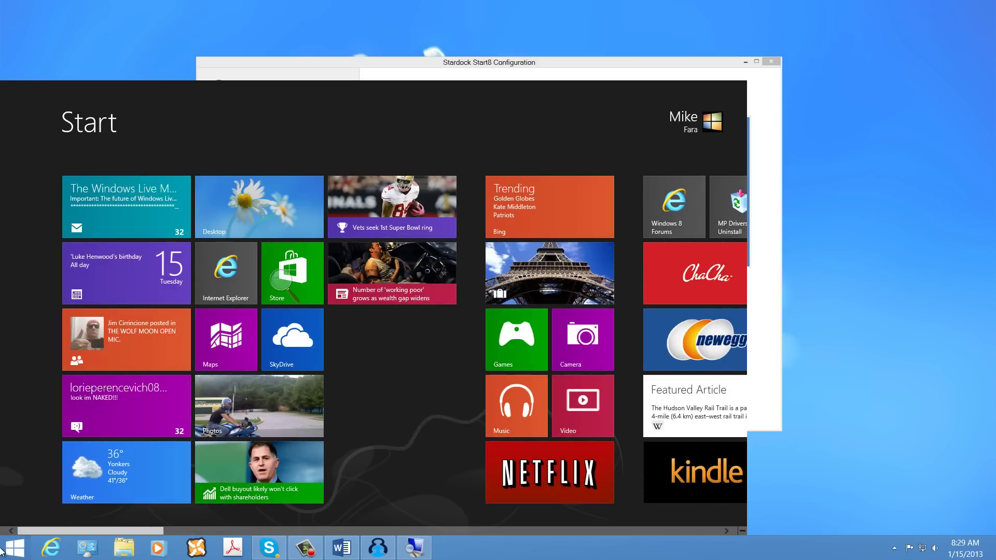
left_click(16, 548)
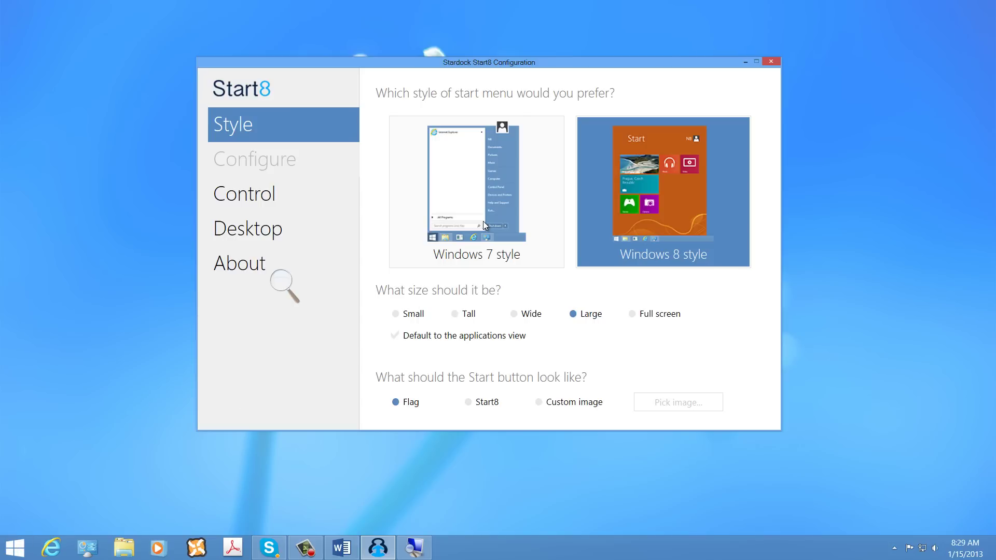
- Check the start menu once more, then restore the Windows 7 style in Start8
left_click(15, 548)
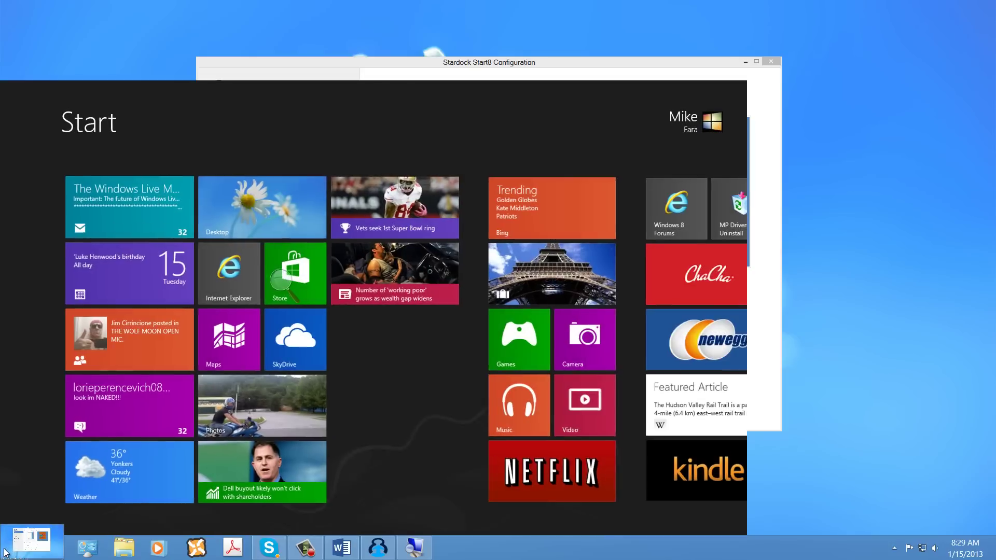
scroll(258, 355, "down", 5)
scroll(258, 356, "down", 10)
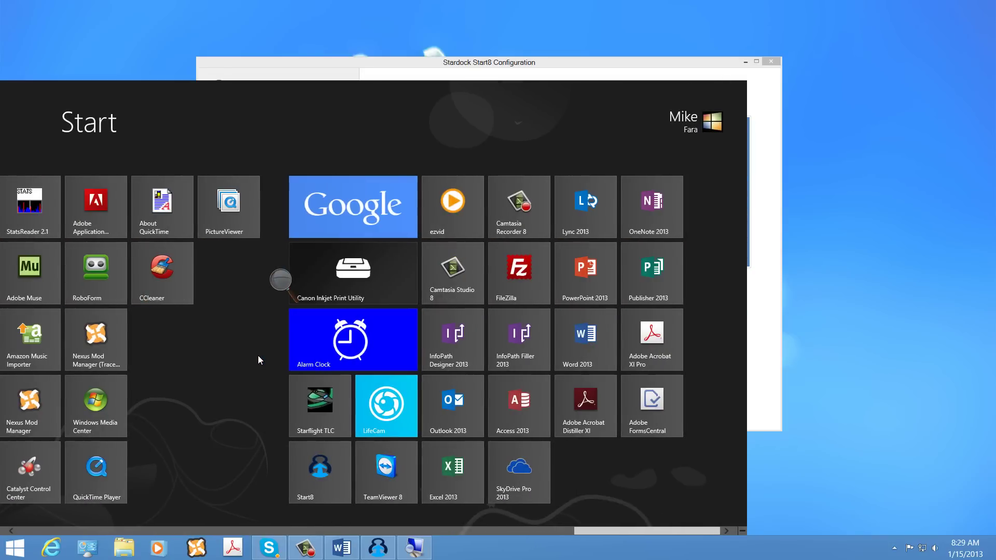
scroll(257, 356, "up", 15)
scroll(247, 405, "up", 3)
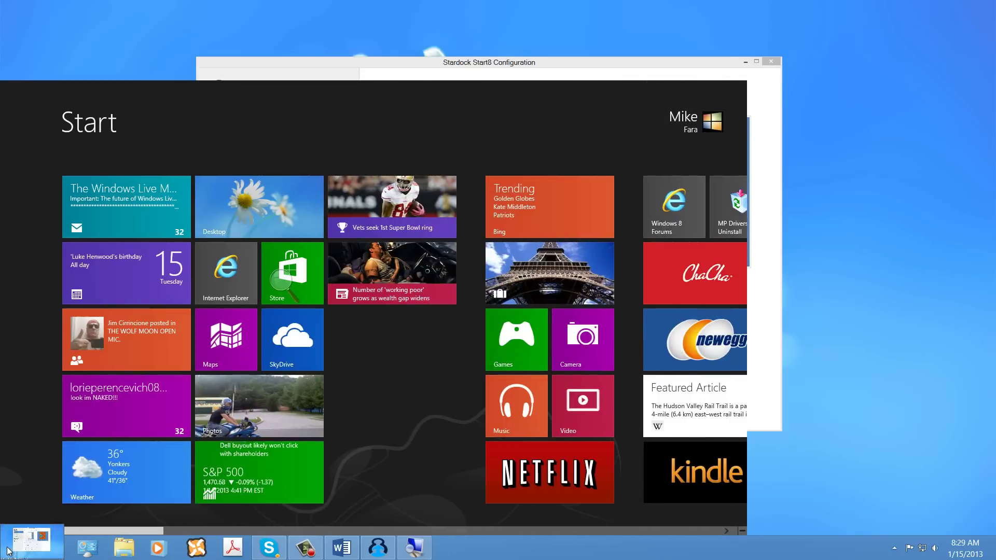
left_click(14, 547)
left_click(519, 211)
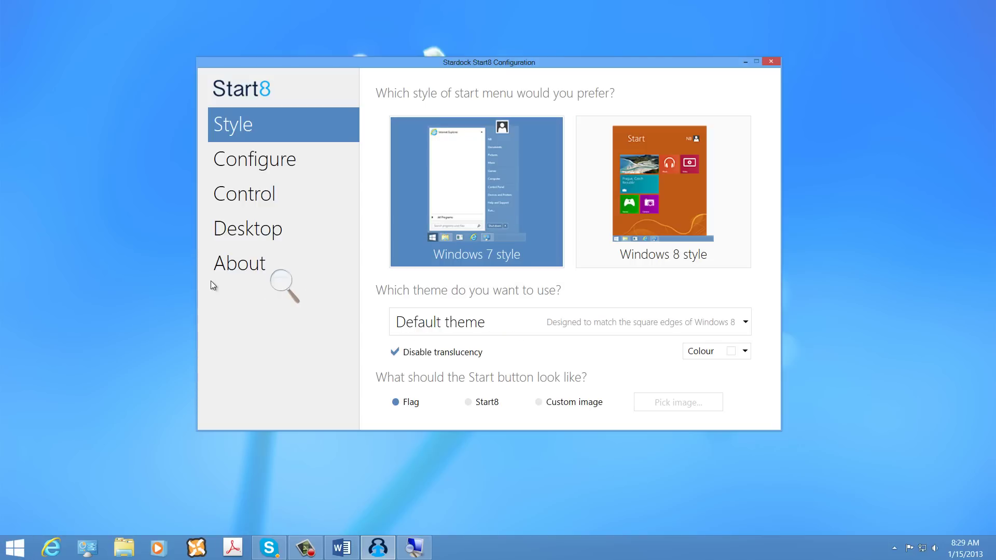
- Browse Start8's About, Style and Configure pages, finishing on About with version 1.03
left_click(223, 268)
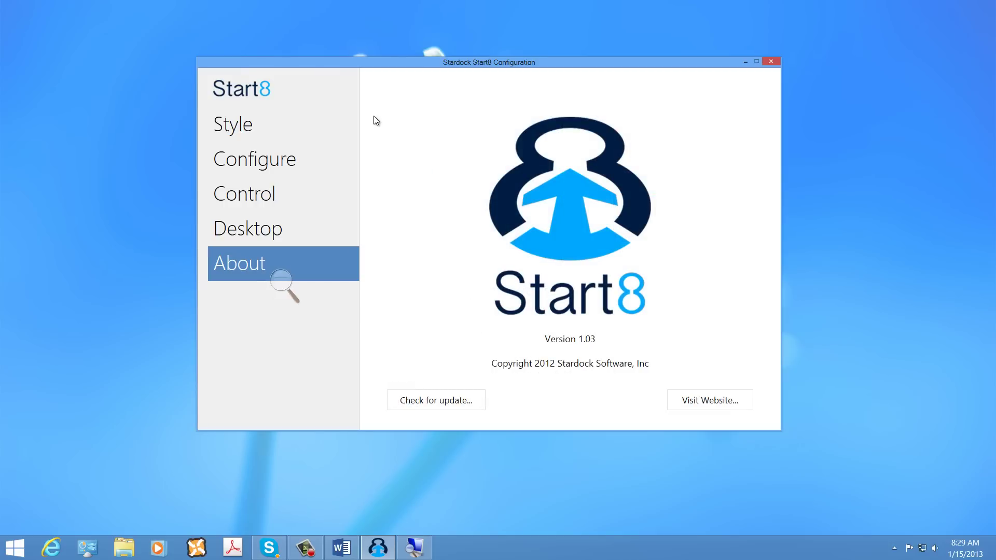
left_click(255, 123)
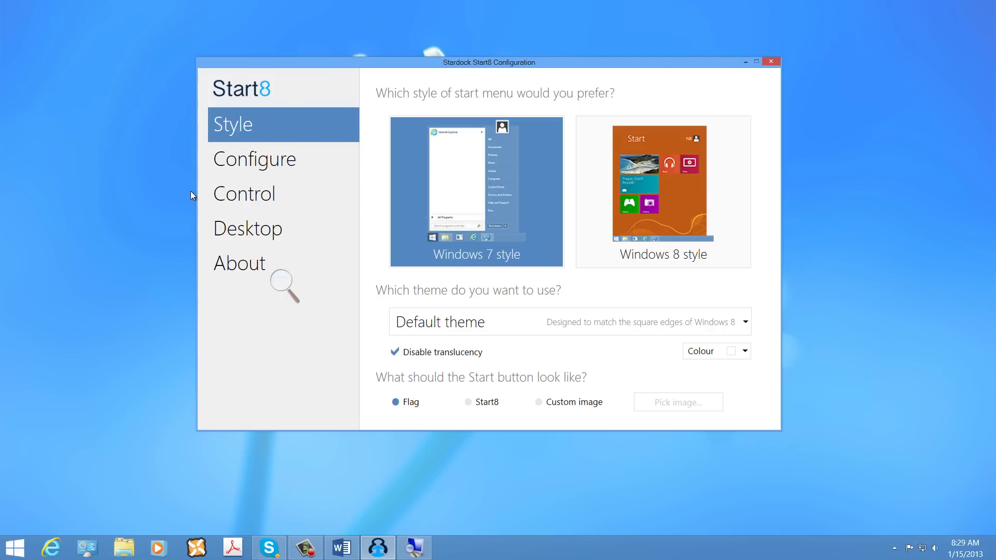
left_click(284, 173)
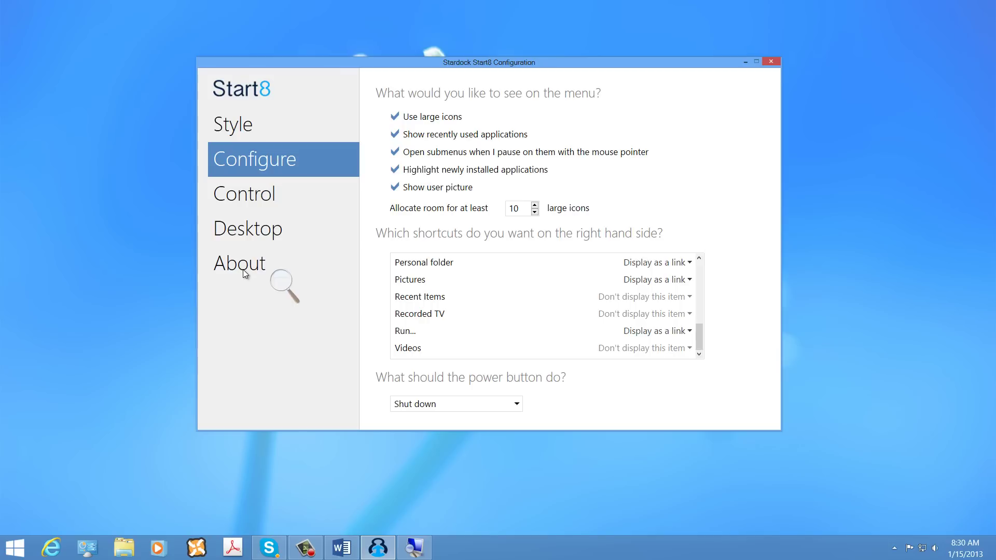
left_click(243, 269)
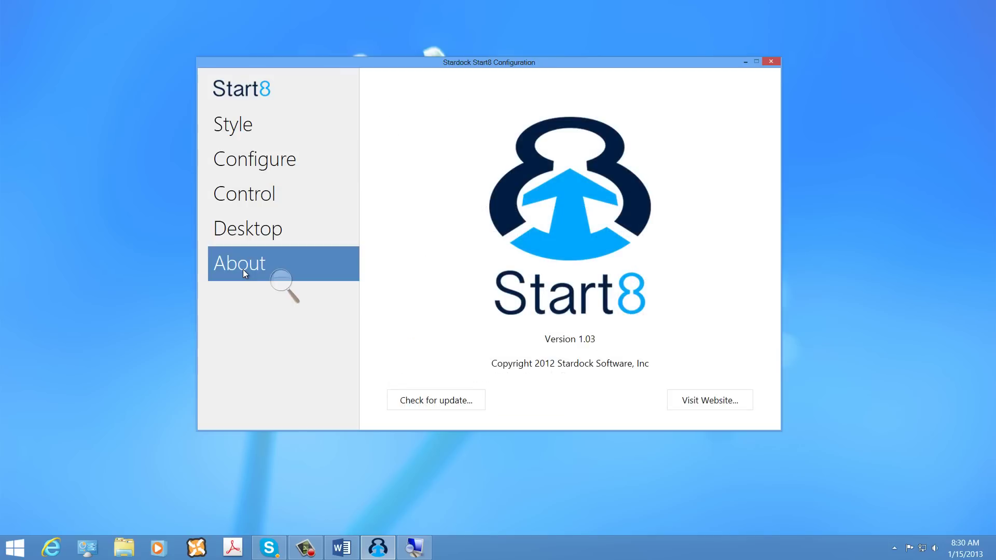